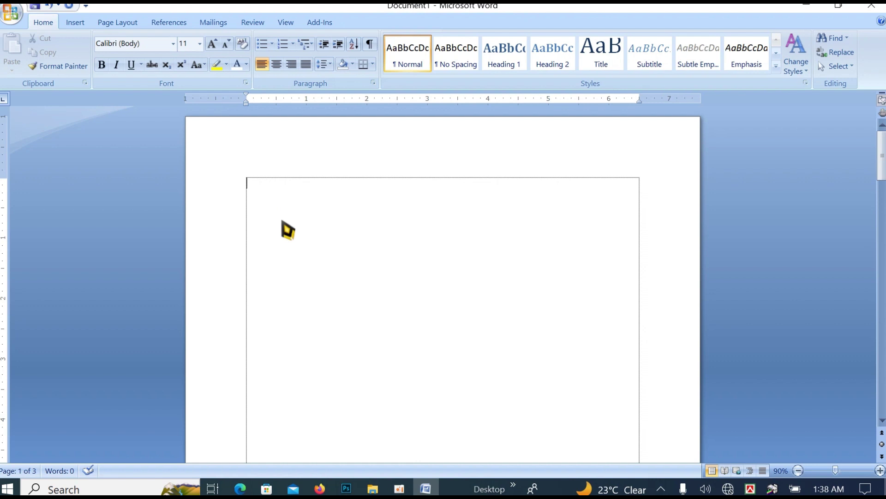
Move the insertion point down to page 2, then back to page 1
scroll(283, 214, down, 10)
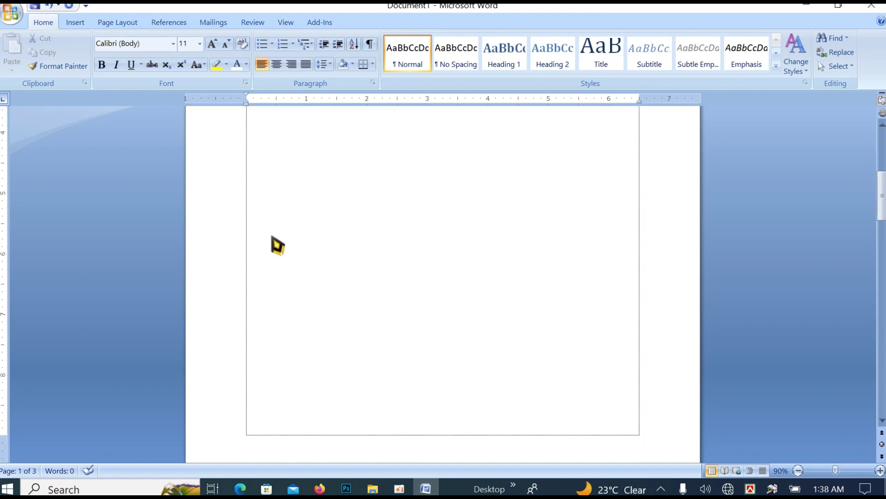
scroll(270, 243, down, 8)
click(252, 213)
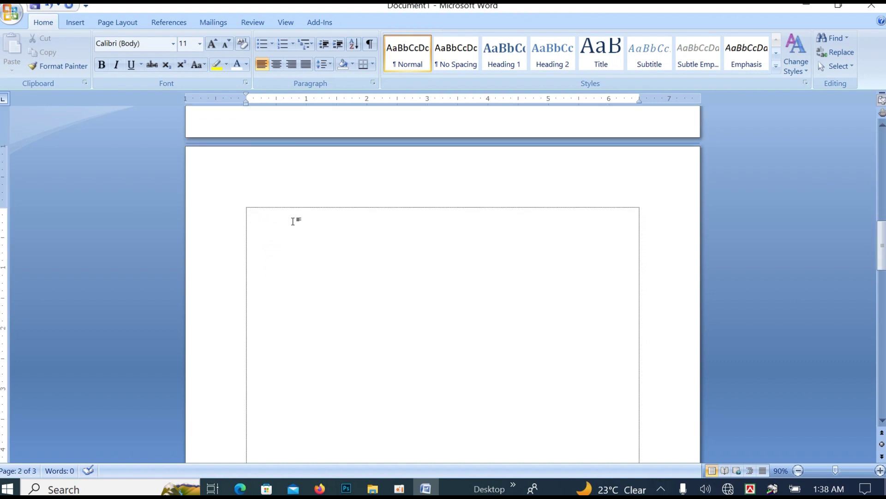
scroll(293, 224, up, 8)
scroll(293, 236, up, 7)
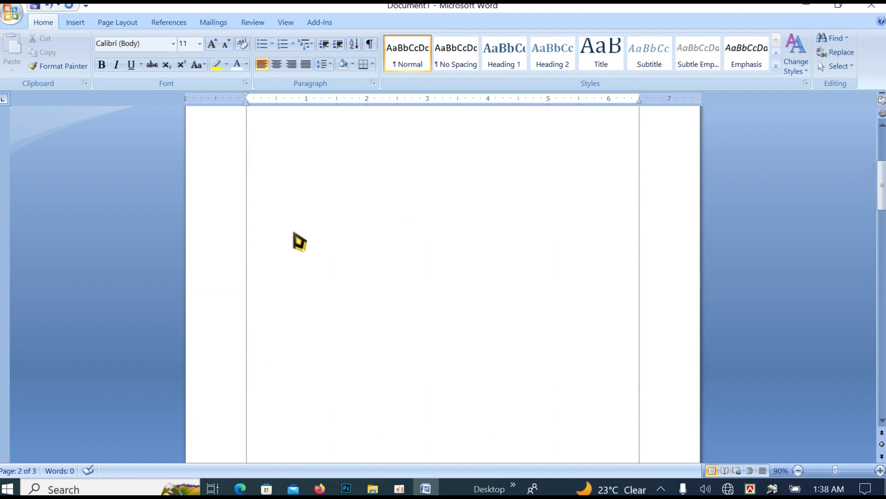
scroll(292, 241, up, 3)
click(245, 187)
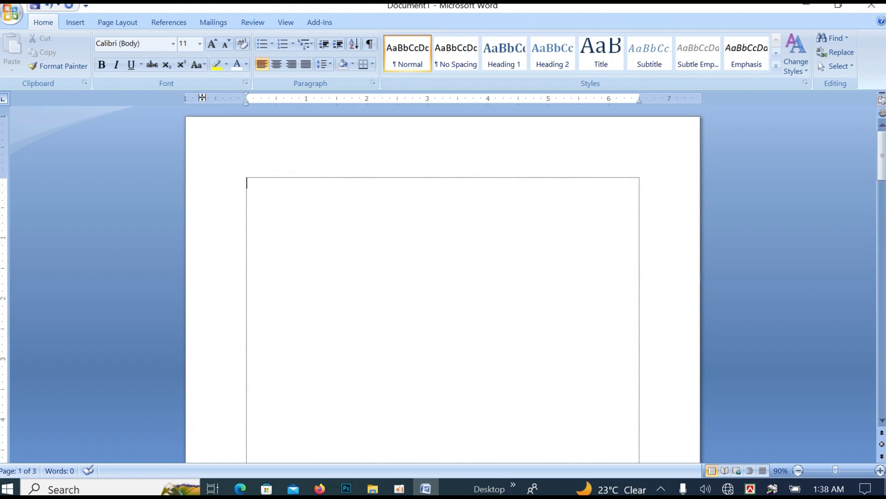
Switch the page orientation to Landscape, then back to Portrait
click(117, 22)
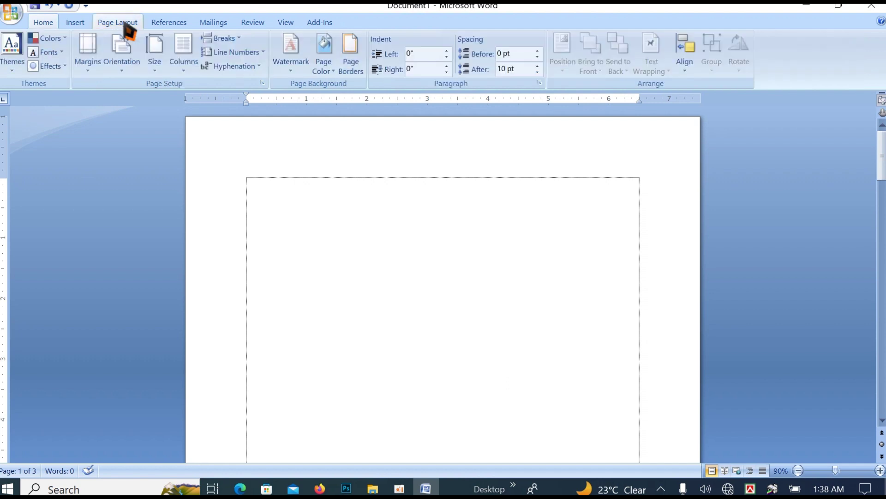
click(122, 70)
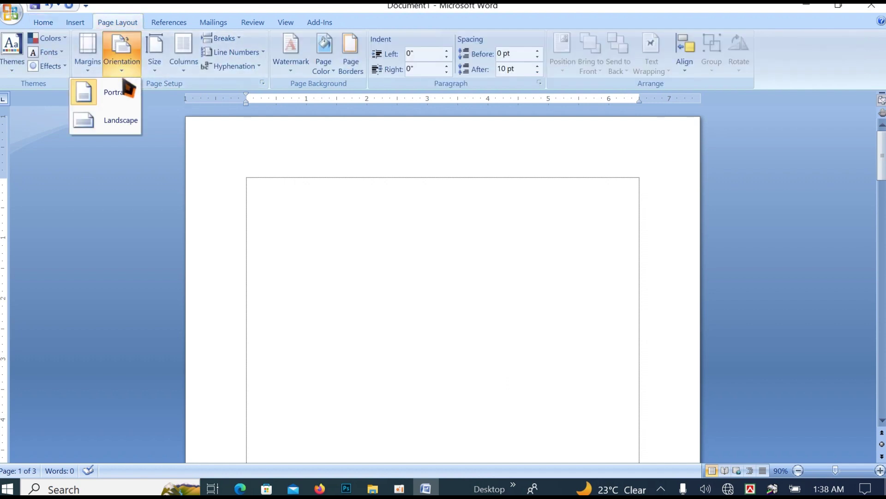
click(117, 130)
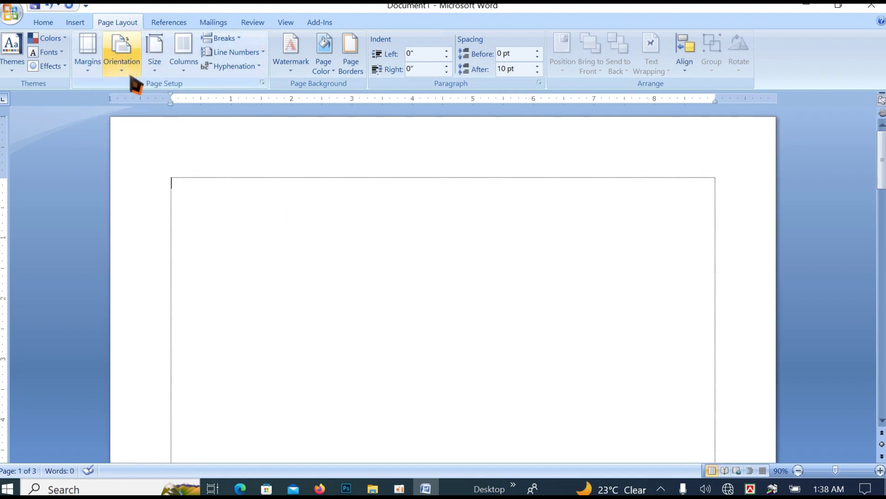
click(119, 66)
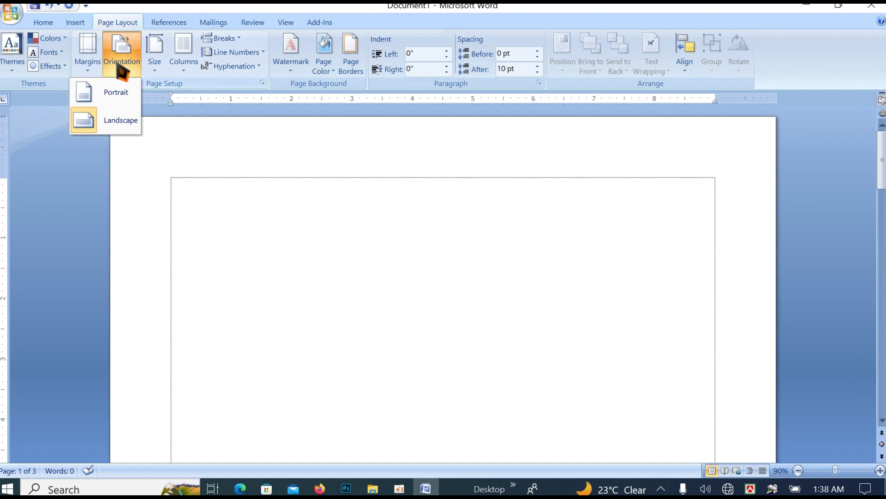
click(121, 98)
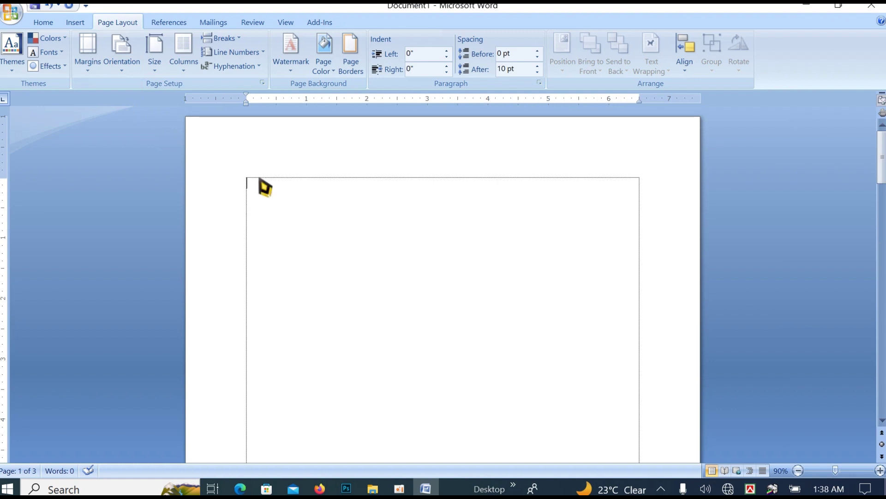
Scroll down and place the insertion point on page 2
scroll(264, 187, down, 10)
scroll(265, 187, down, 8)
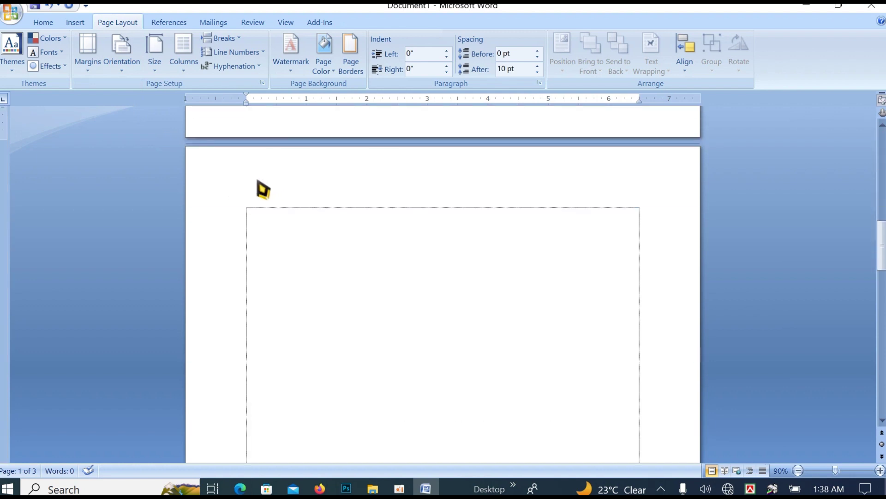
click(253, 210)
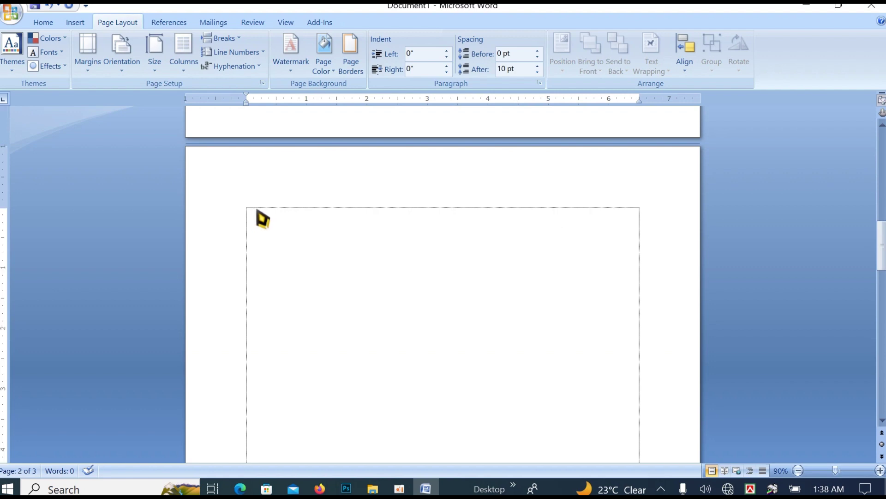
scroll(258, 216, up, 10)
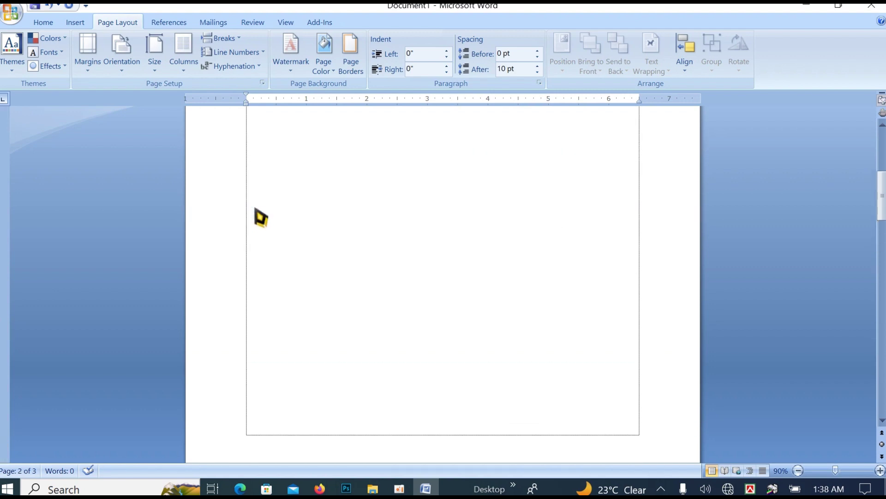
scroll(269, 145, down, 8)
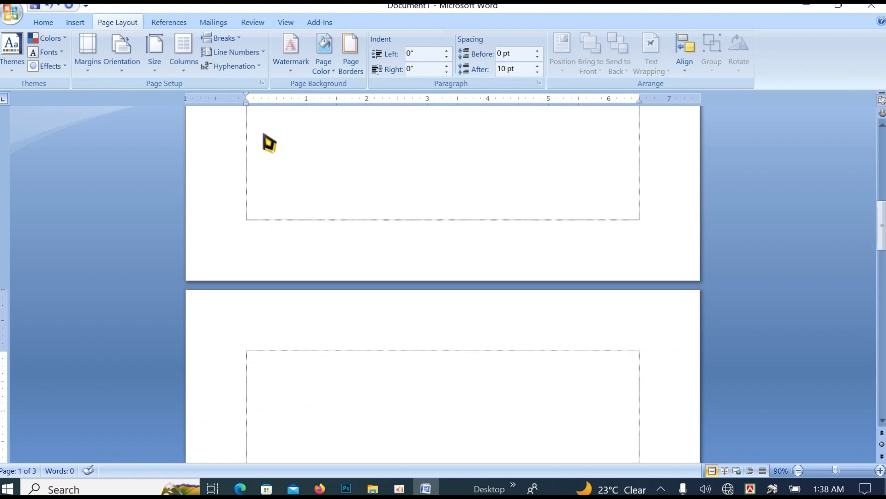
scroll(263, 138, down, 2)
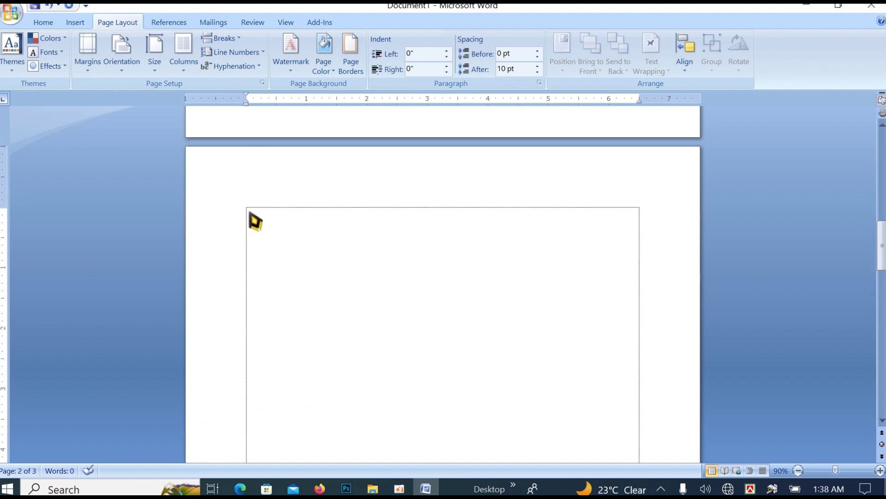
click(128, 76)
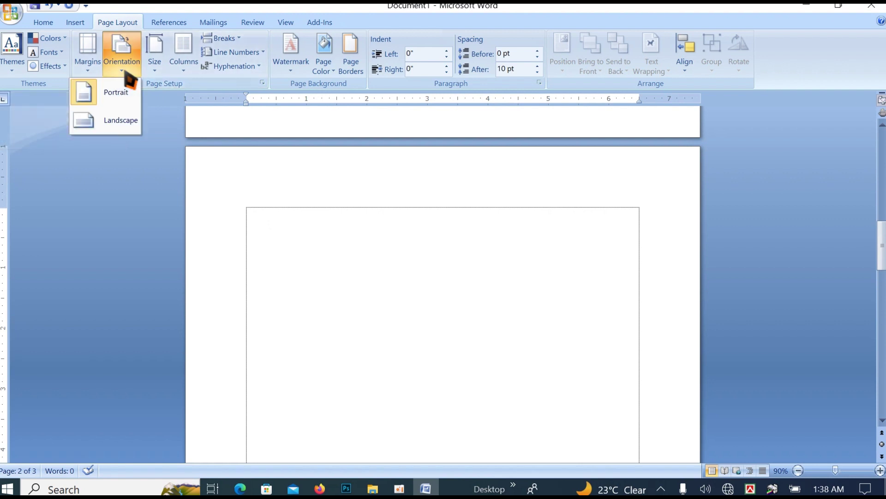
click(111, 127)
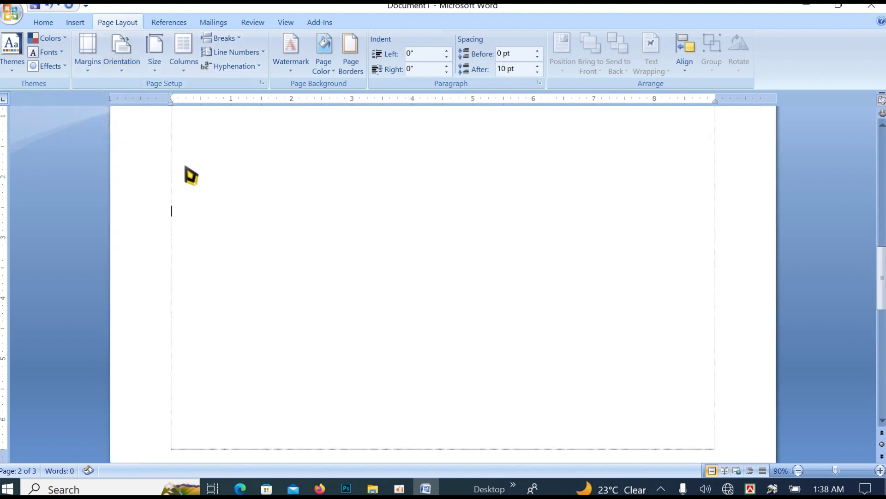
scroll(221, 201, up, 2)
scroll(224, 204, up, 3)
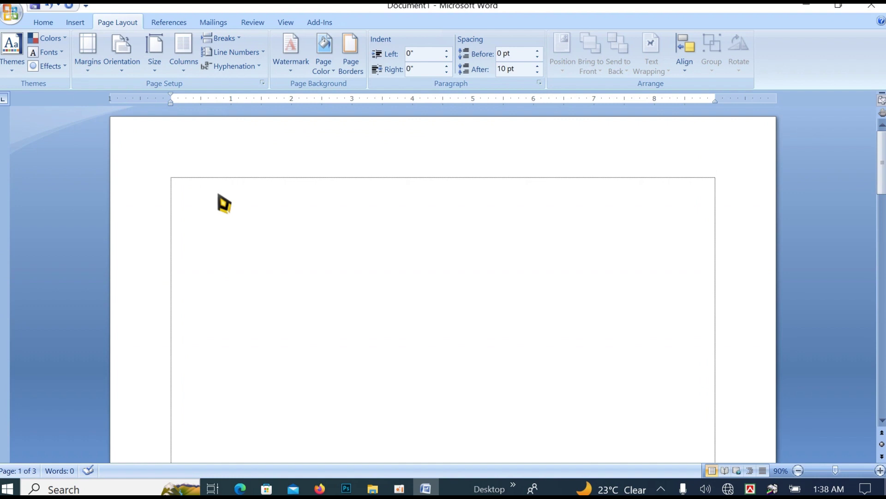
scroll(200, 203, down, 10)
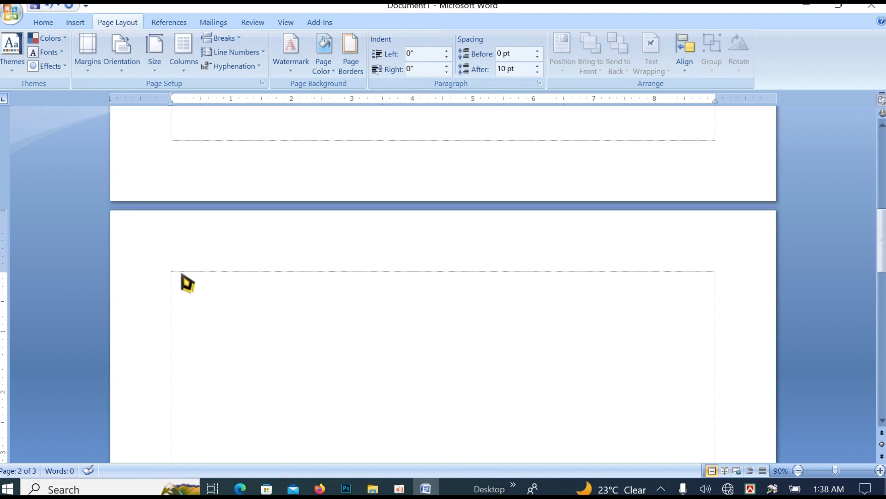
scroll(187, 199, down, 5)
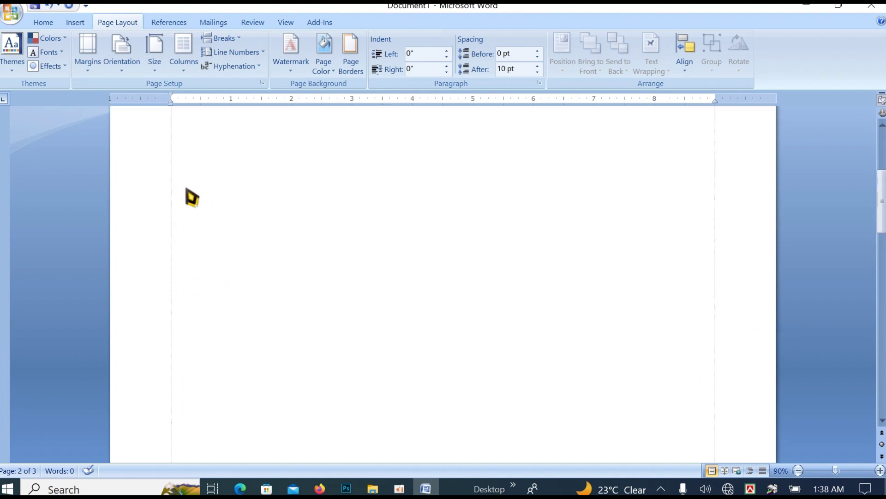
scroll(192, 197, up, 15)
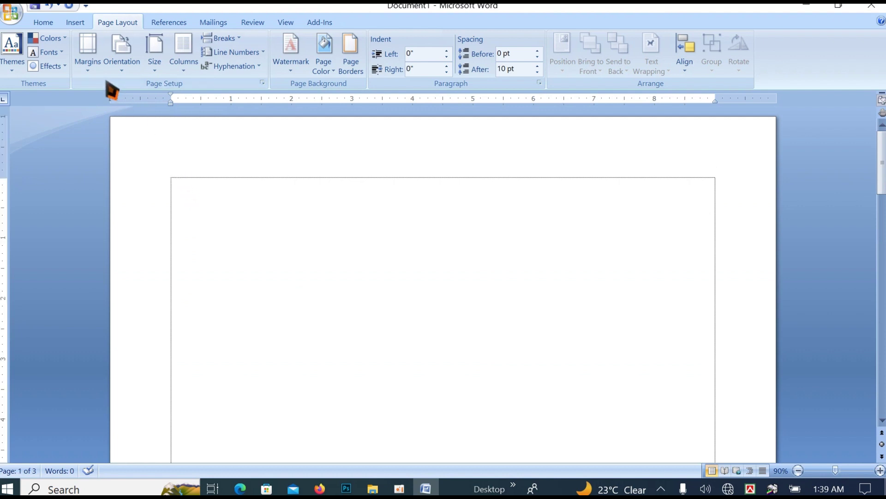
click(123, 75)
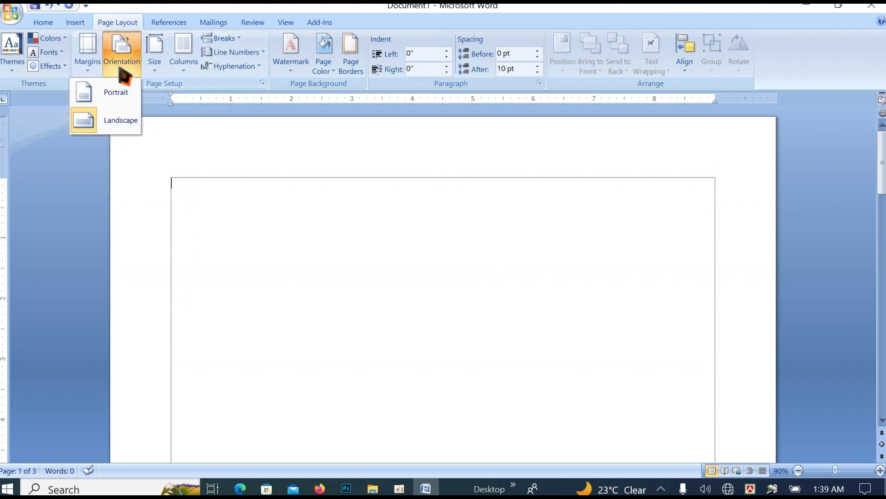
click(121, 91)
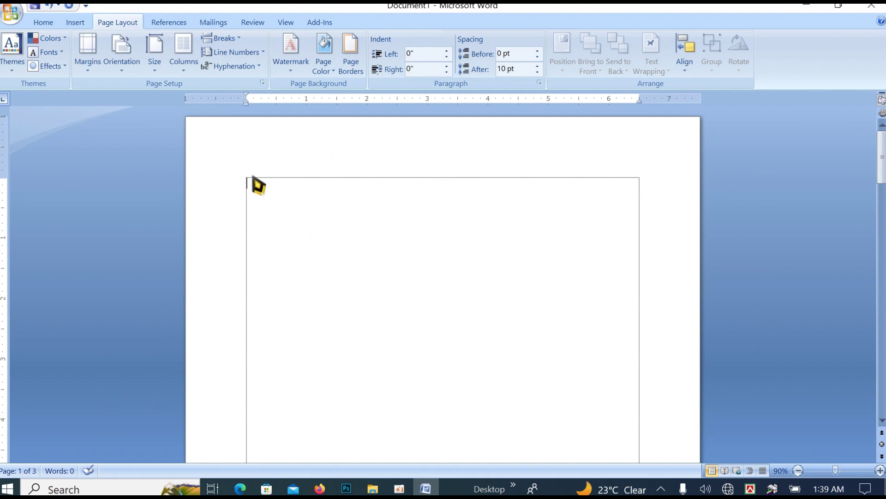
scroll(298, 226, down, 5)
scroll(298, 223, down, 5)
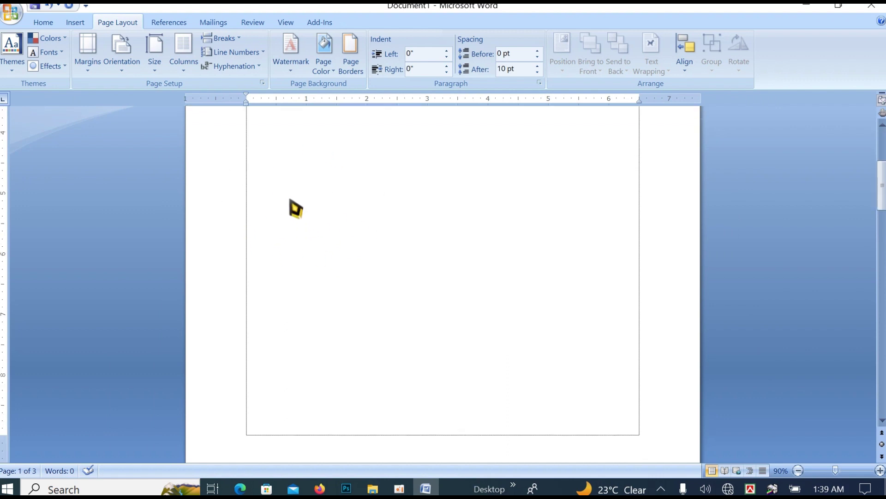
scroll(297, 217, down, 5)
scroll(296, 204, down, 5)
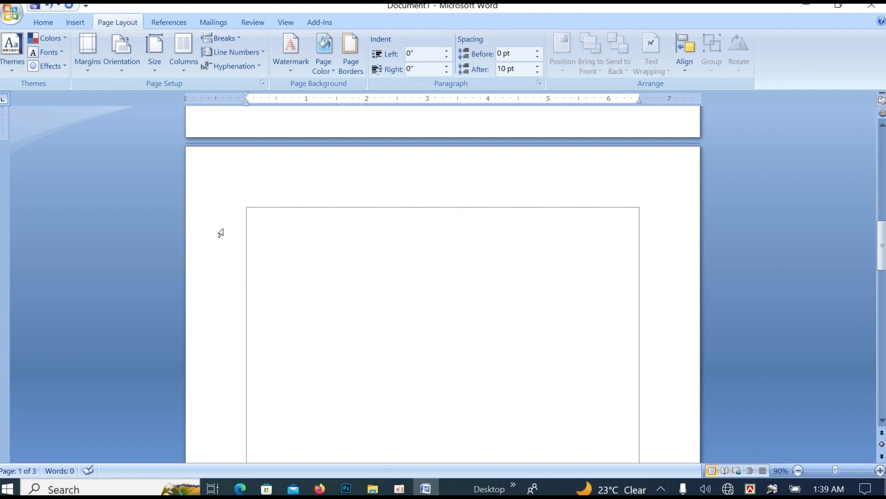
Put the cursor at the top of page 2 and select its empty paragraph
click(247, 213)
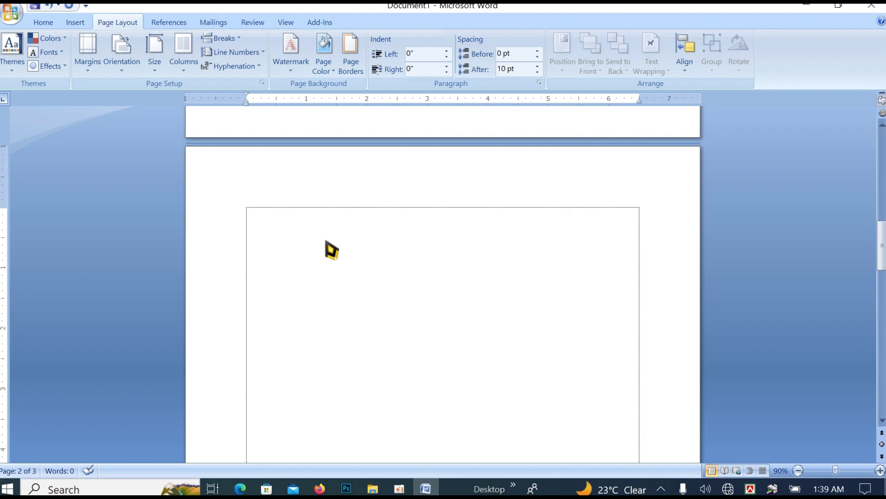
key(ctrl+a)
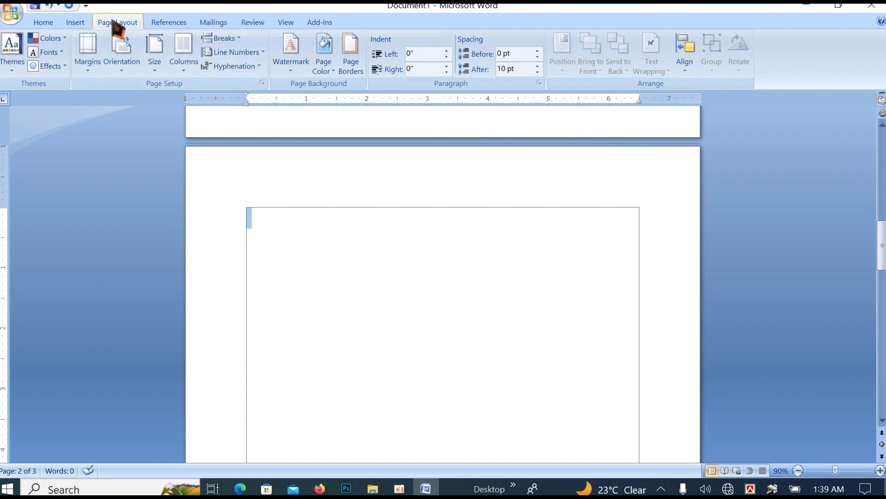
In Custom Margins, set Landscape orientation applied only to the selected text on page 2
click(87, 69)
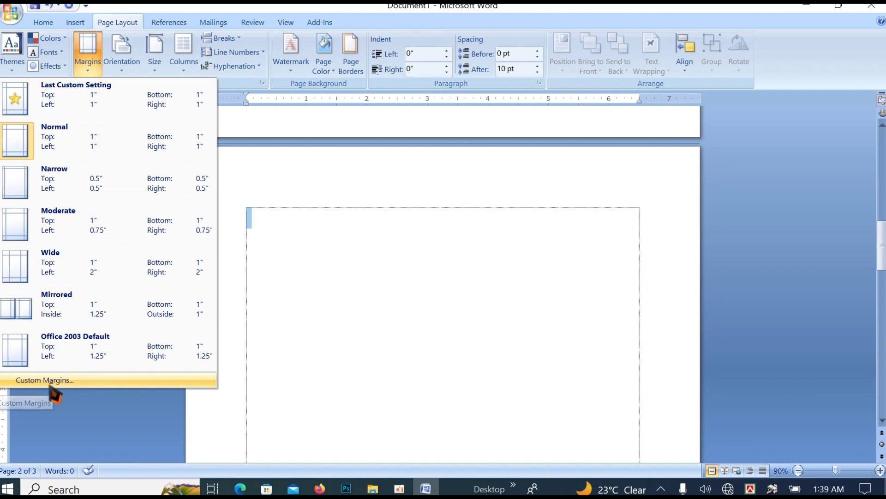
click(62, 381)
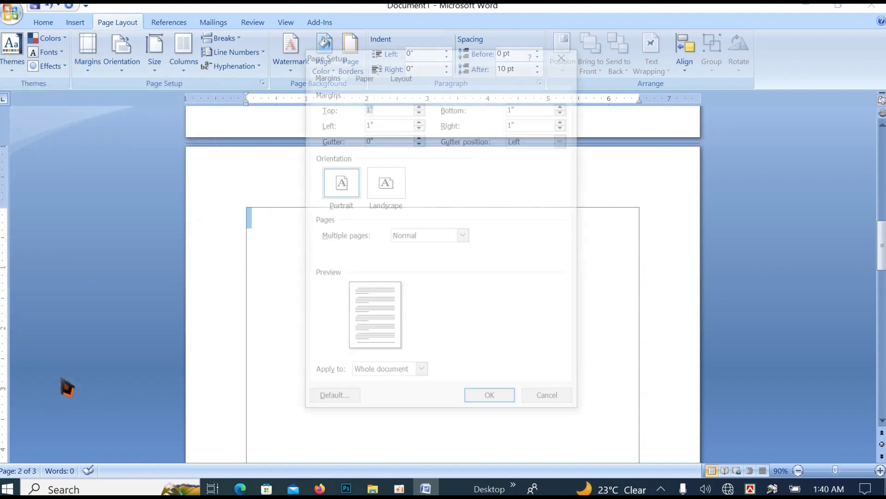
drag(419, 58, 395, 65)
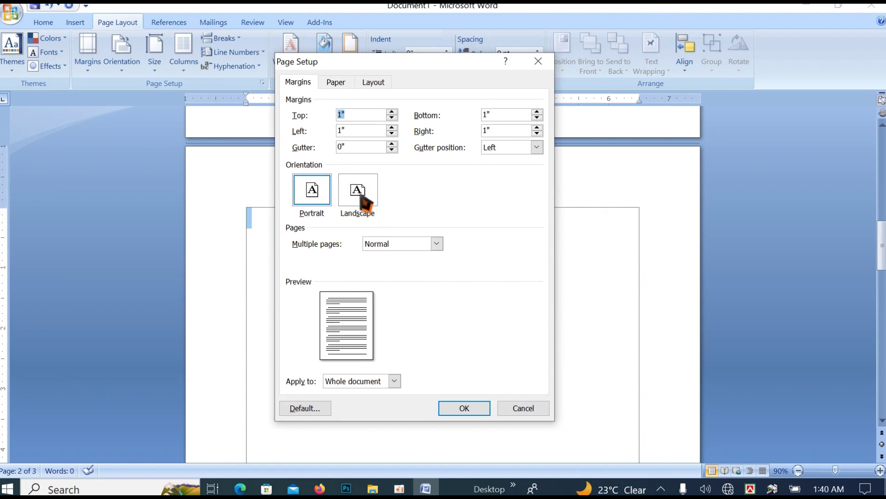
click(362, 197)
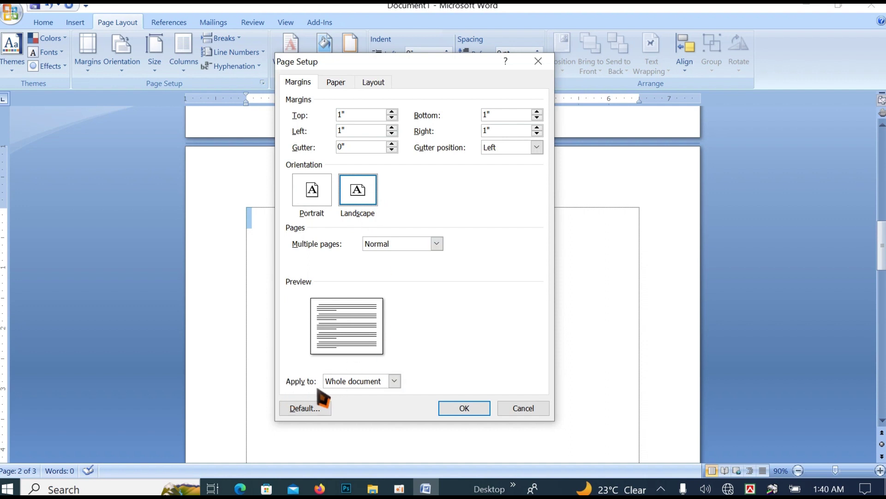
click(394, 381)
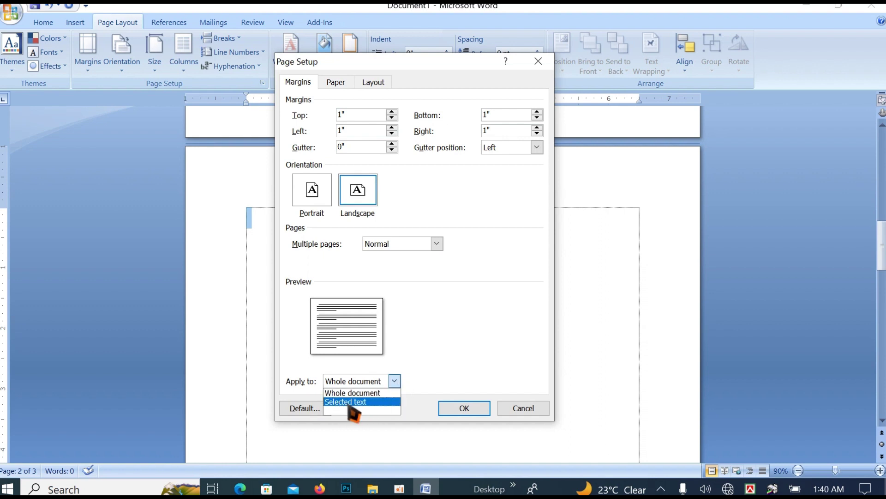
click(353, 401)
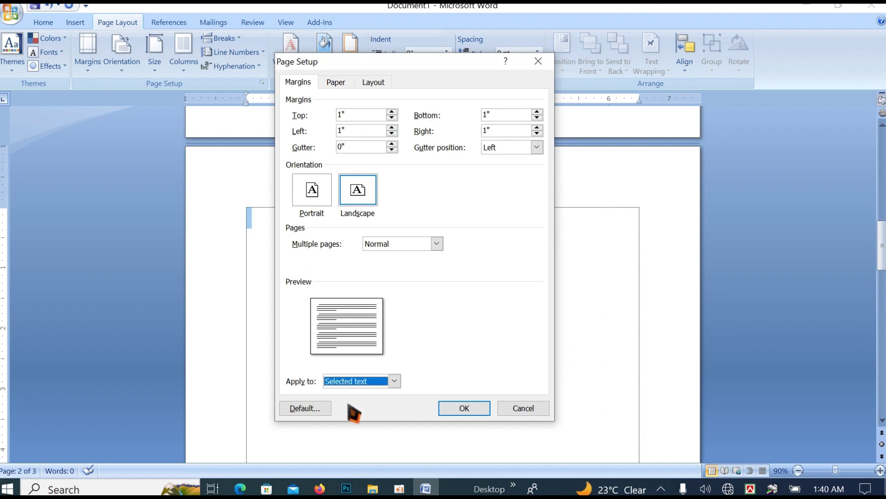
click(463, 408)
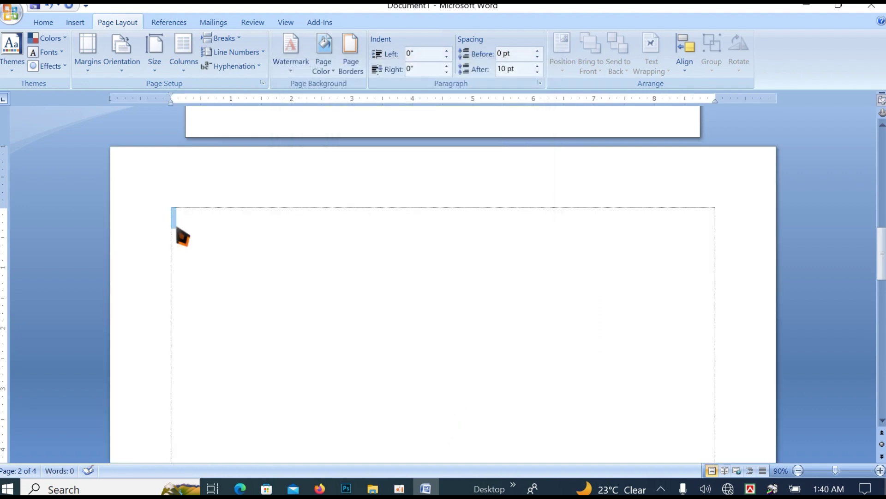
key(ctrl+z)
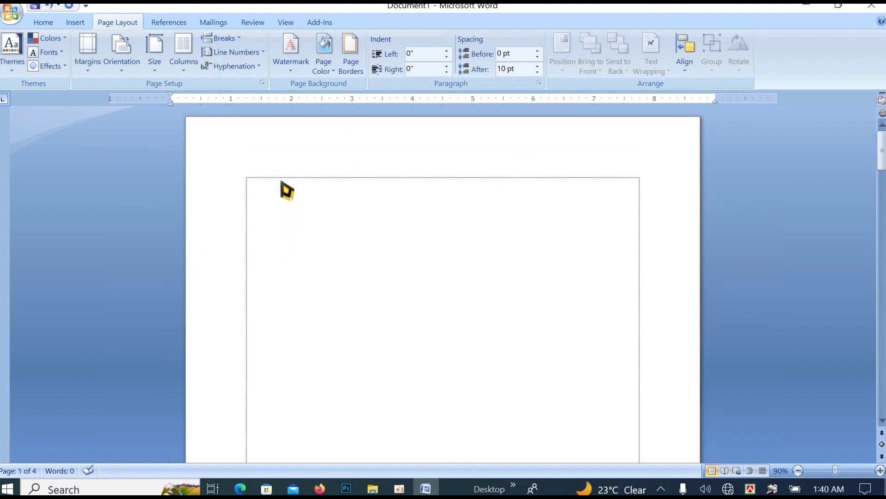
key(ctrl+y)
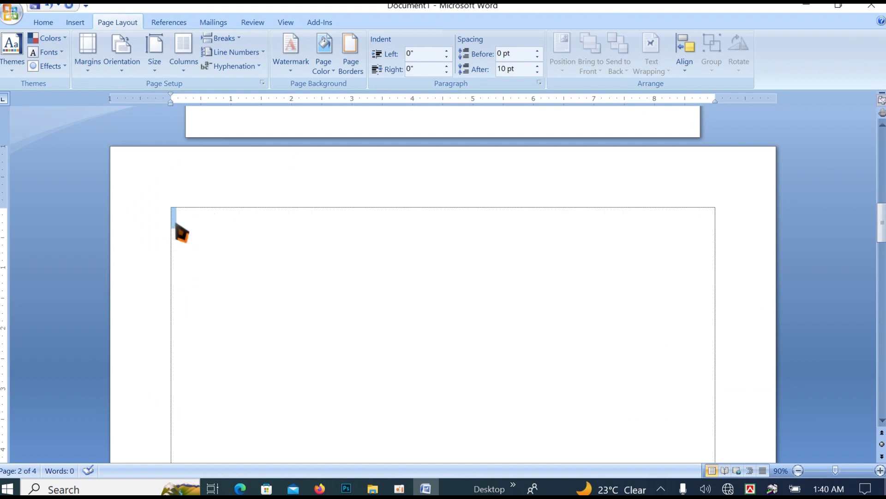
click(180, 220)
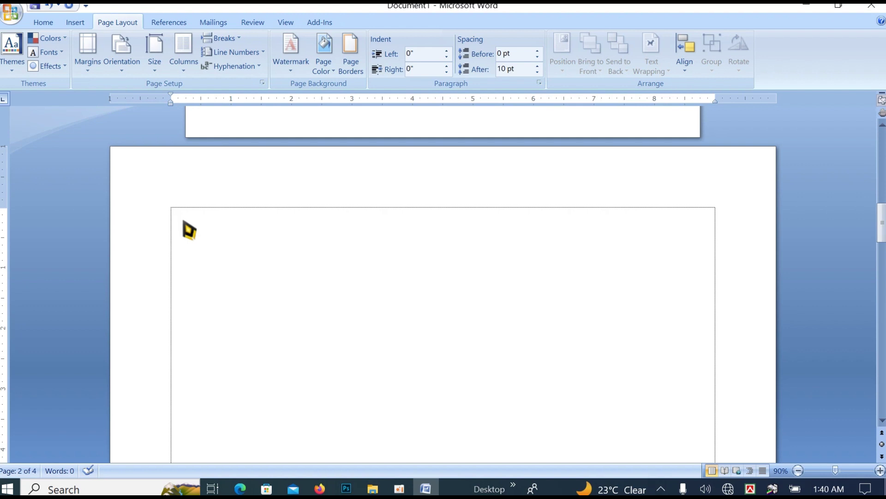
key(ctrl+a)
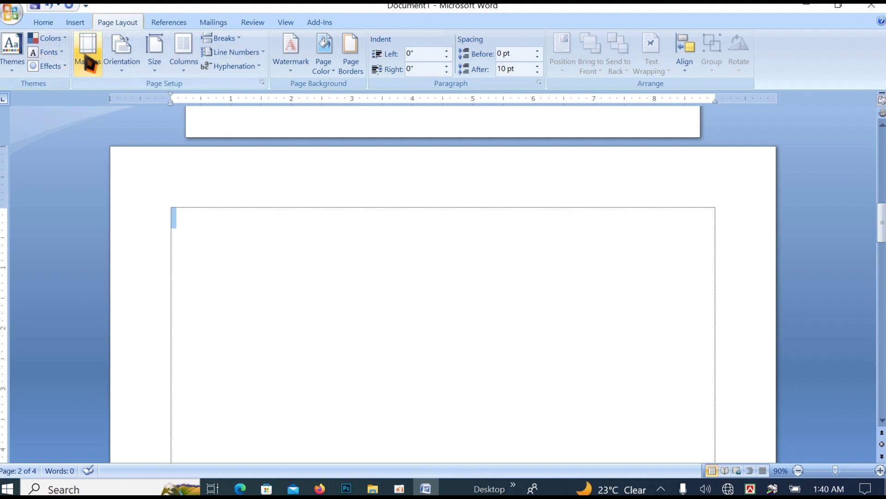
click(88, 69)
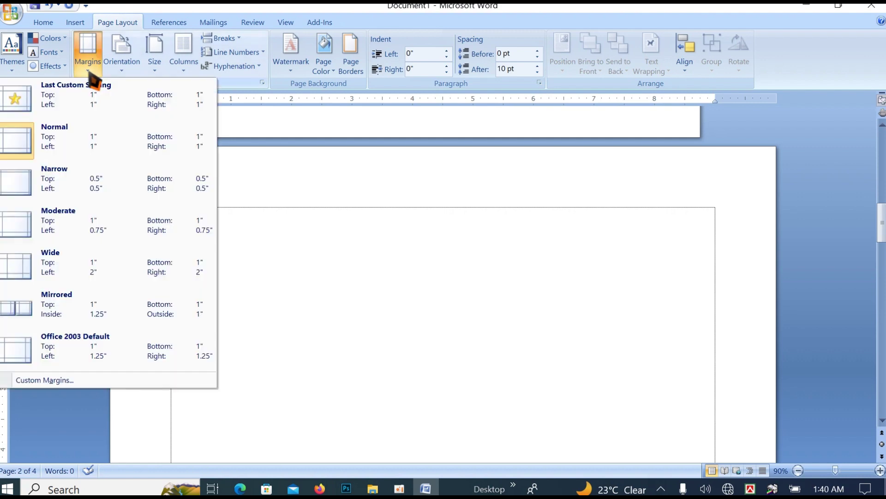
click(45, 386)
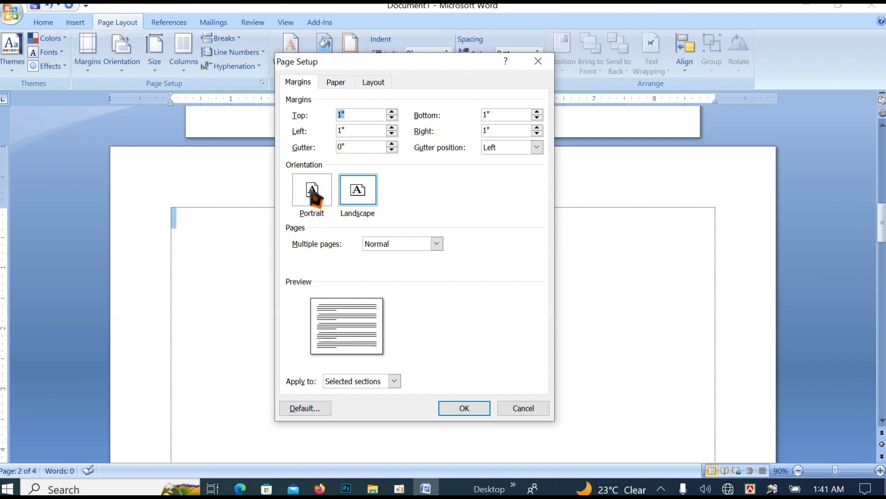
click(314, 194)
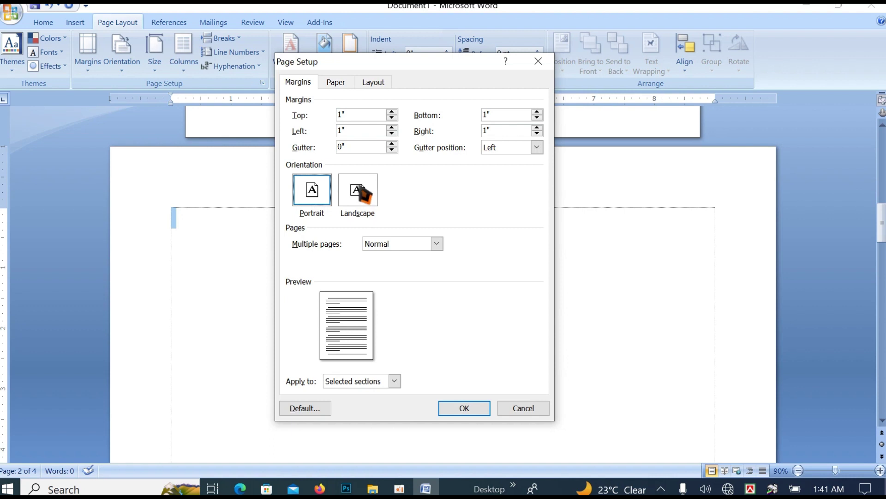
click(361, 192)
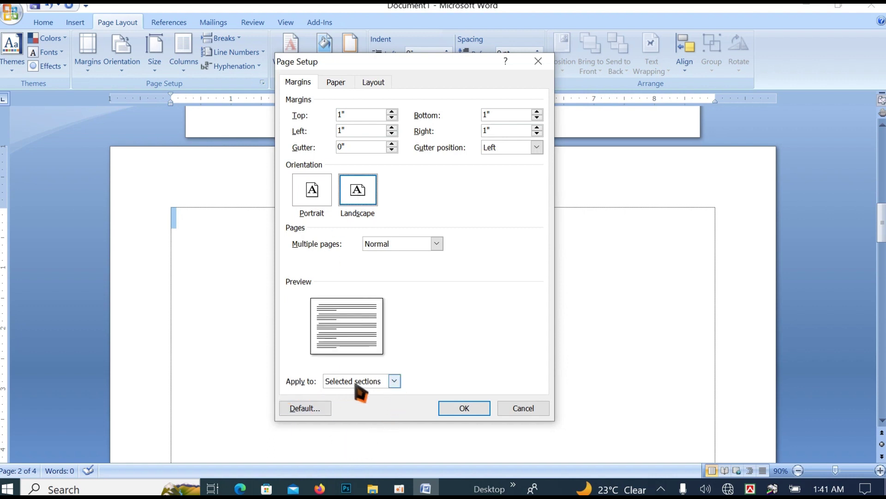
click(395, 381)
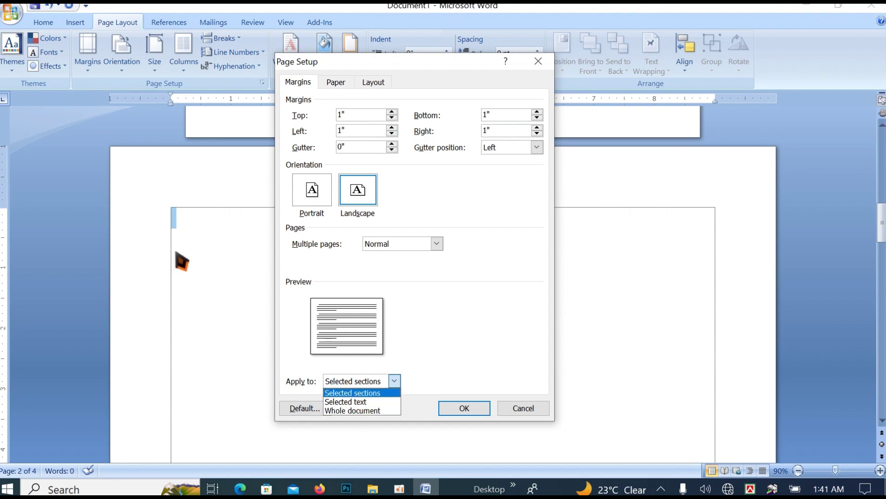
click(353, 402)
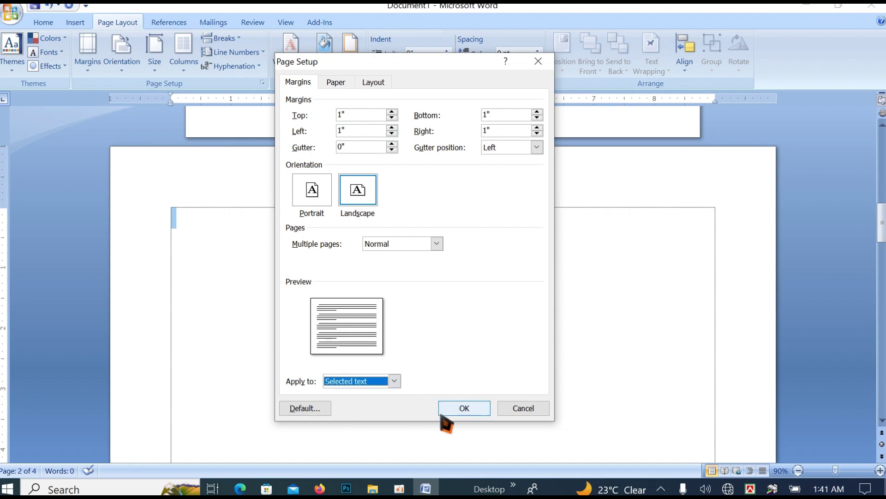
click(464, 408)
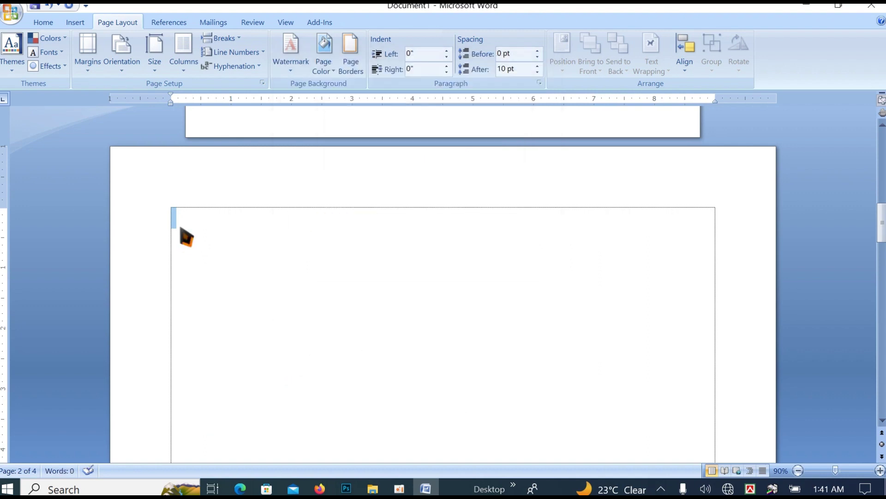
click(193, 212)
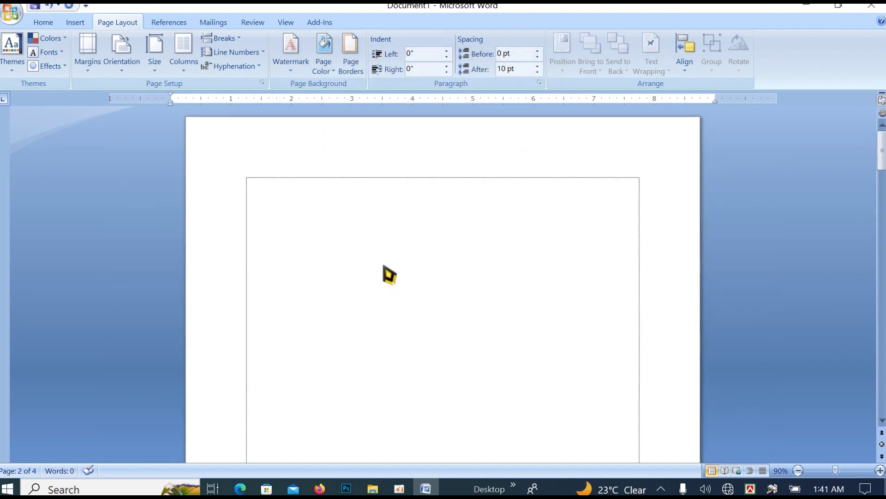
scroll(382, 257, up, 5)
click(202, 368)
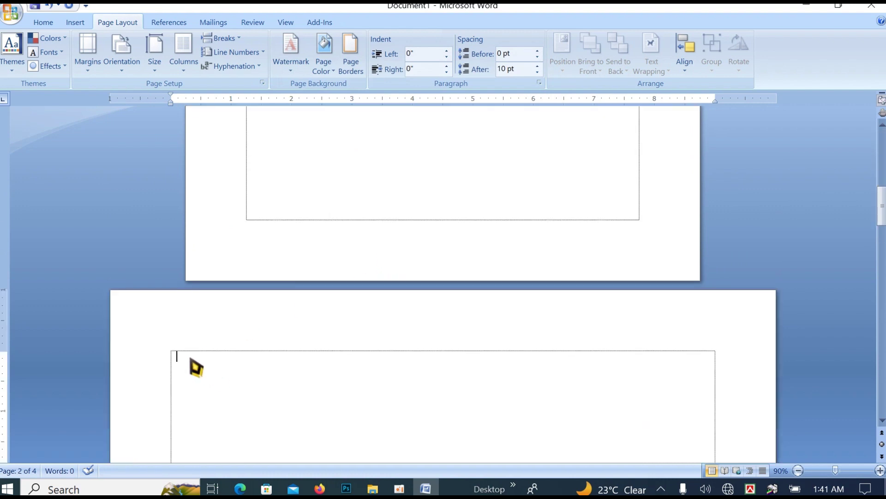
scroll(296, 359, up, 10)
scroll(354, 303, up, 6)
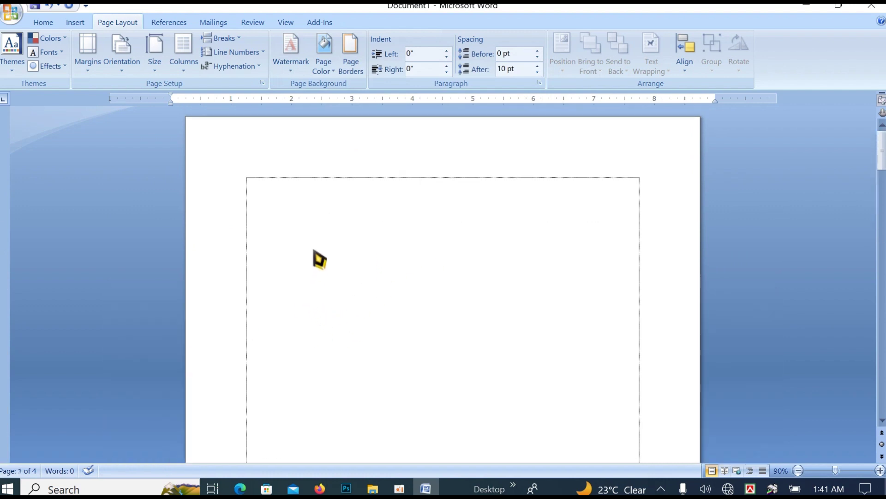
click(273, 192)
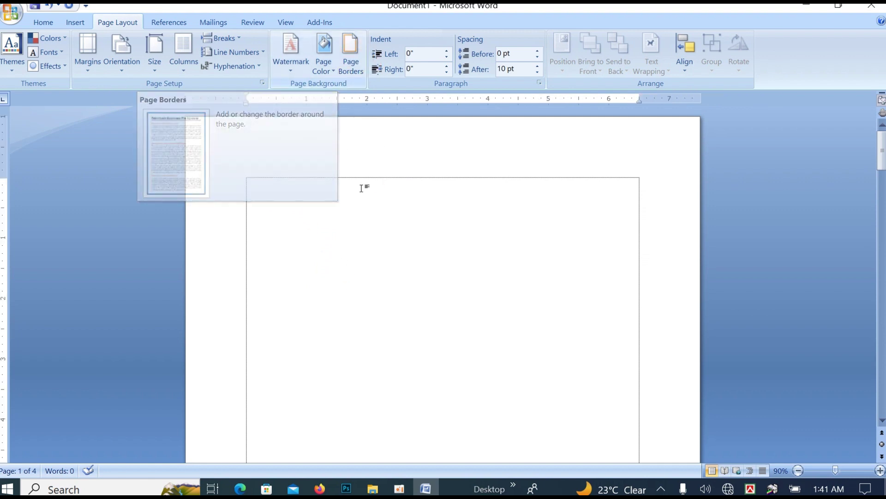
scroll(672, 287, down, 3)
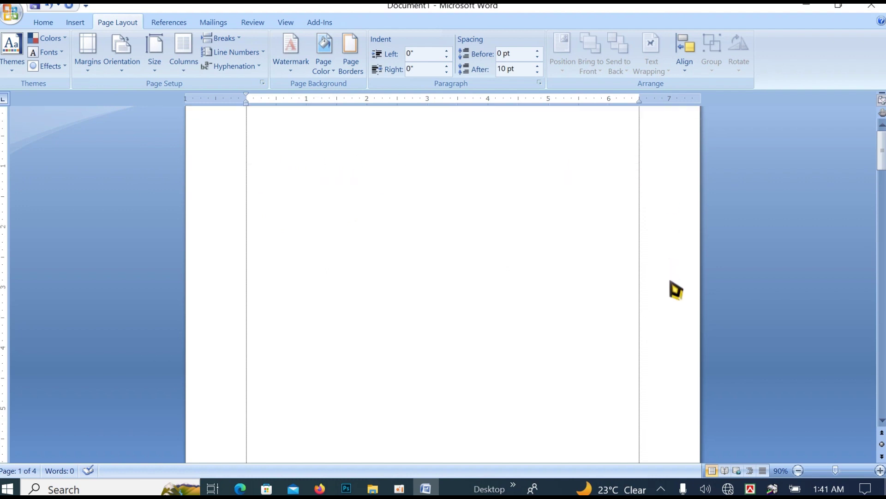
scroll(646, 369, down, 7)
scroll(193, 194, up, 5)
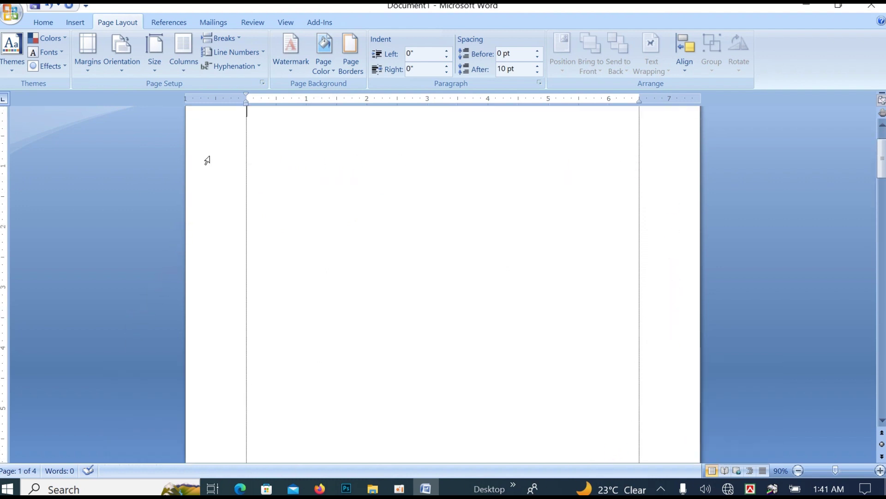
scroll(635, 187, up, 3)
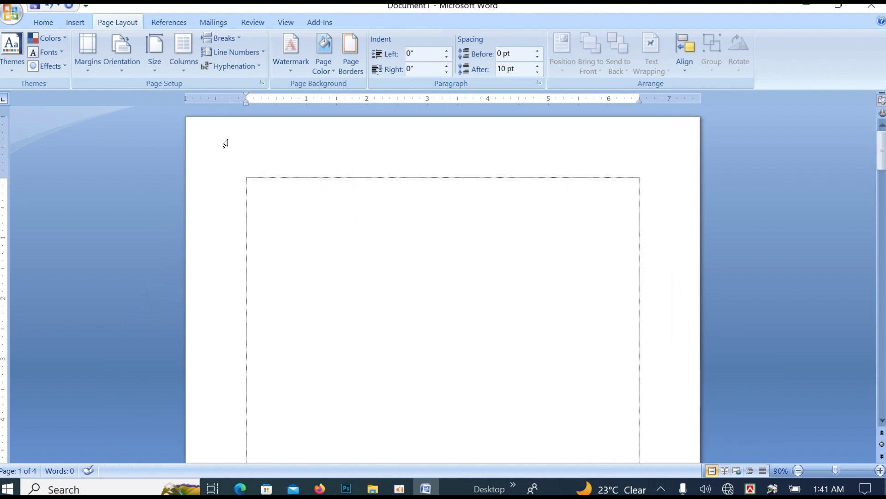
Apply the 31 pt purple-and-teal art page border to the whole document
click(351, 65)
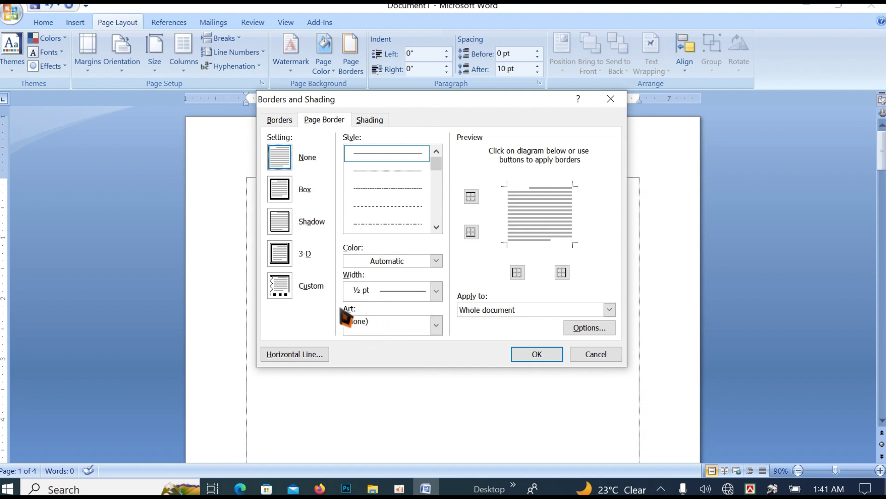
drag(442, 99, 440, 73)
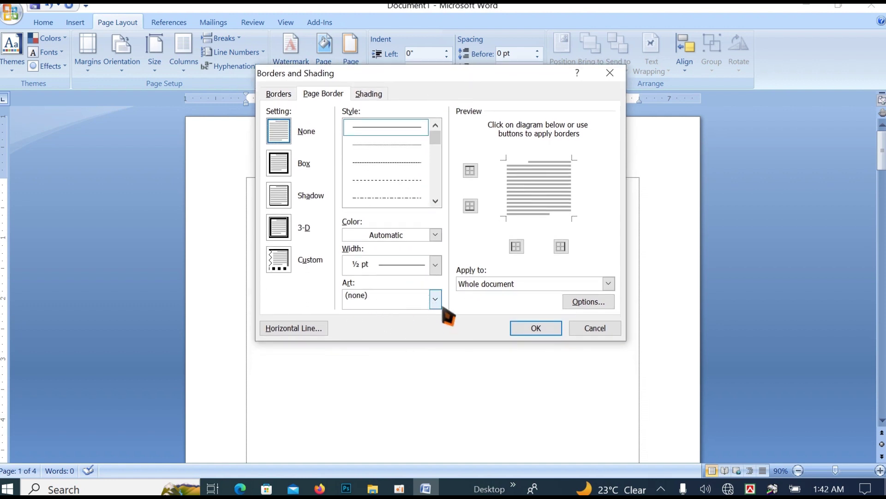
click(436, 300)
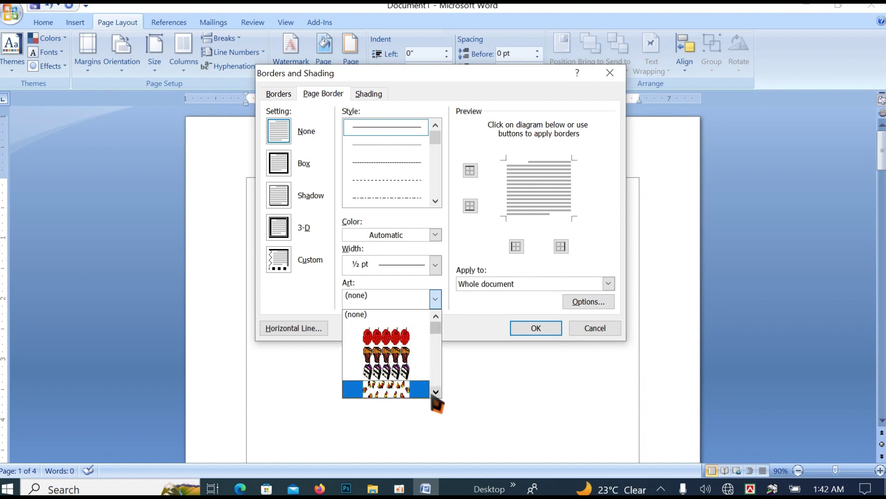
click(436, 392)
click(435, 391)
click(435, 392)
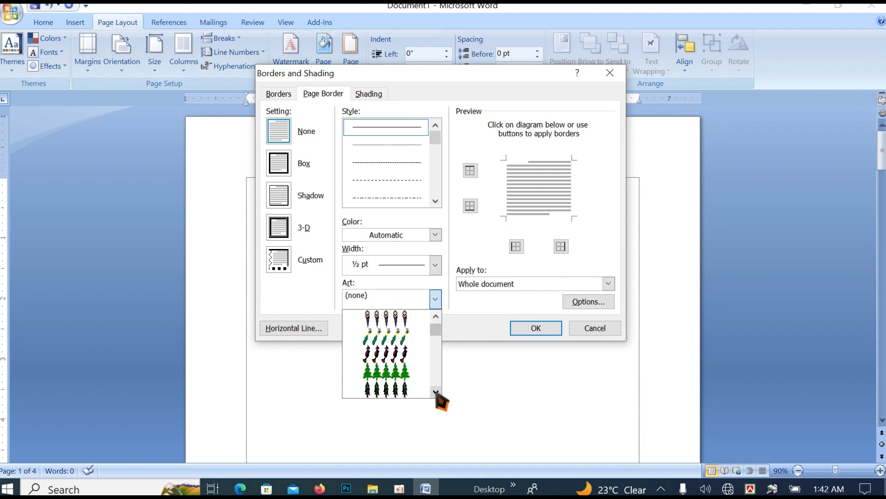
click(436, 391)
click(435, 391)
click(435, 391)
click(435, 391)
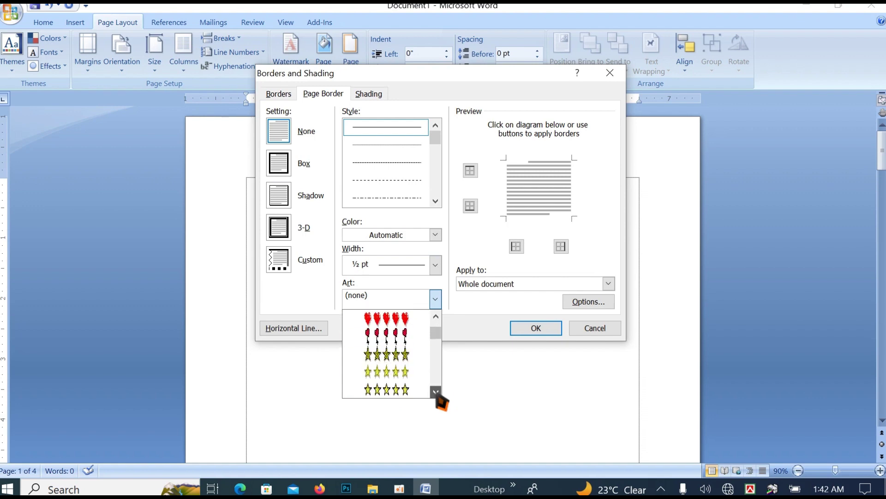
click(436, 392)
click(435, 392)
click(435, 391)
click(435, 391)
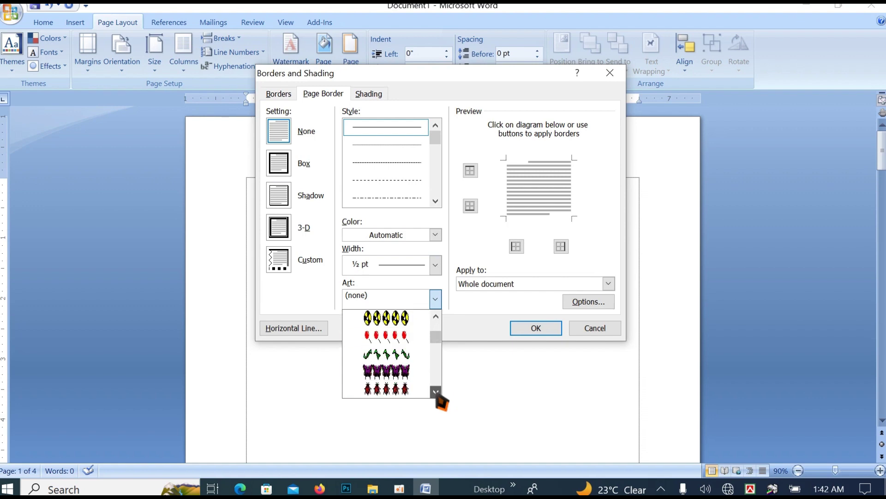
click(435, 391)
click(436, 392)
click(435, 392)
click(435, 391)
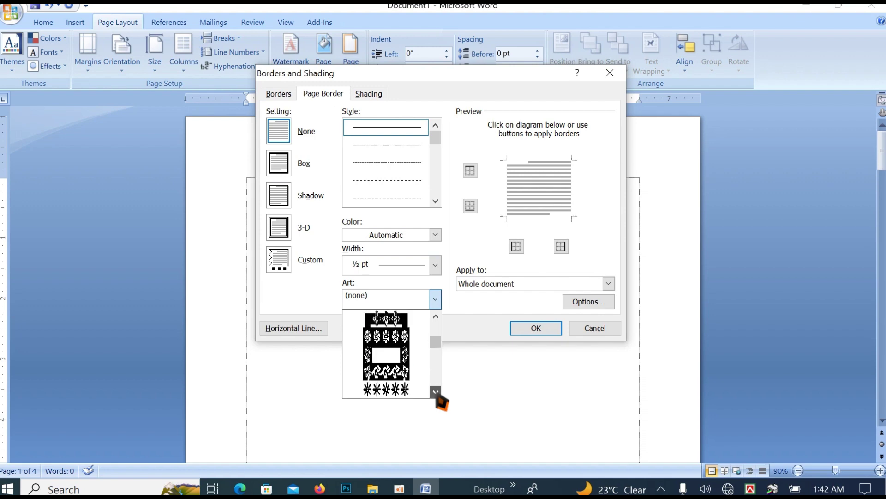
click(435, 392)
click(436, 391)
click(435, 391)
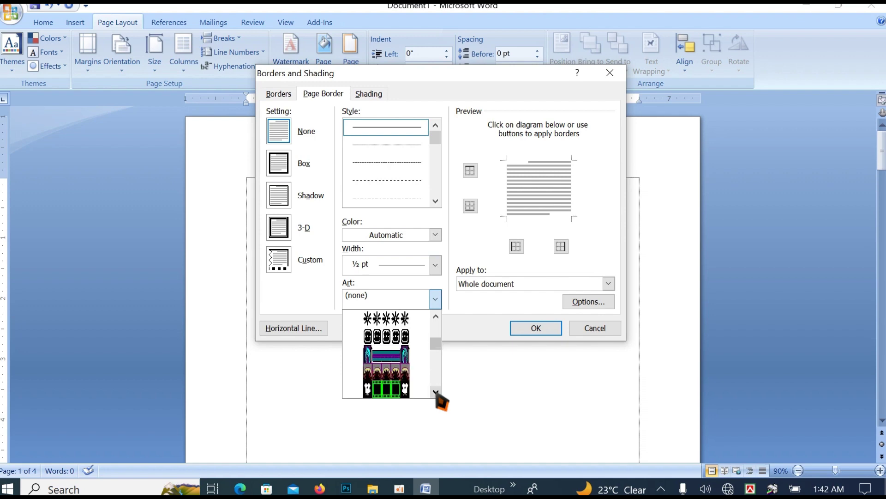
click(396, 361)
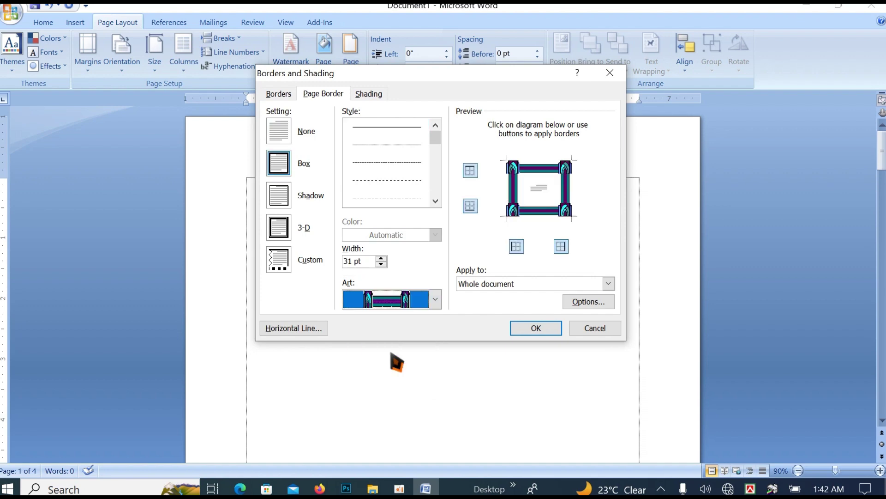
click(528, 329)
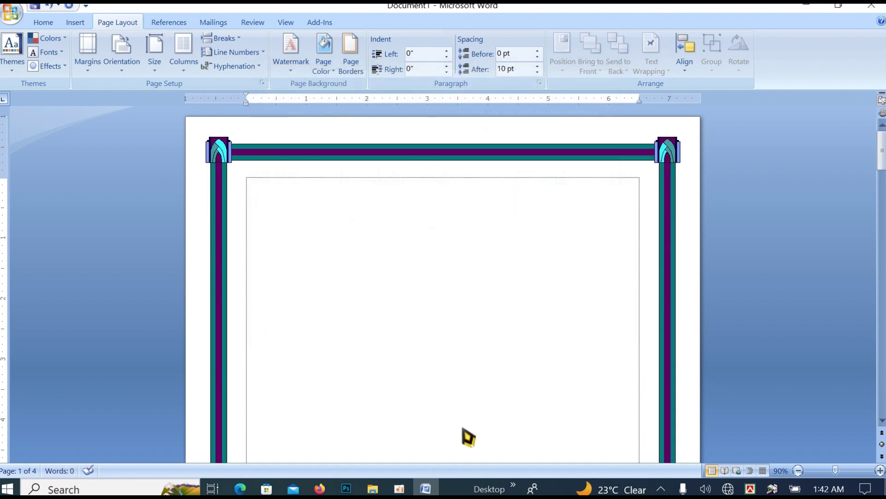
scroll(596, 194, down, 5)
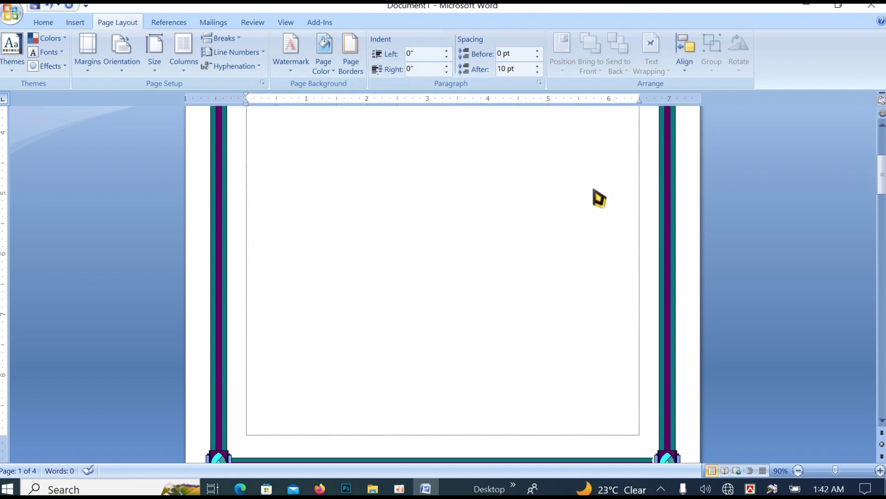
scroll(581, 217, down, 5)
scroll(544, 240, down, 10)
scroll(517, 246, down, 10)
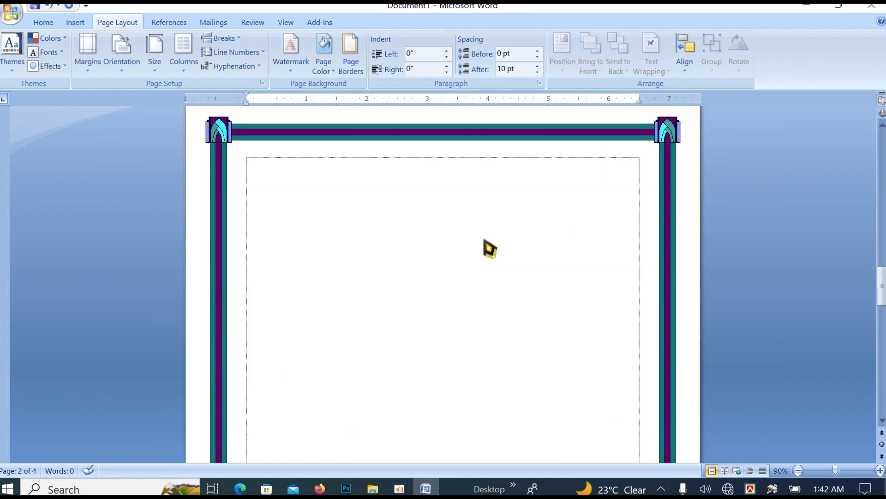
scroll(484, 249, down, 10)
scroll(484, 249, down, 10)
scroll(483, 250, down, 10)
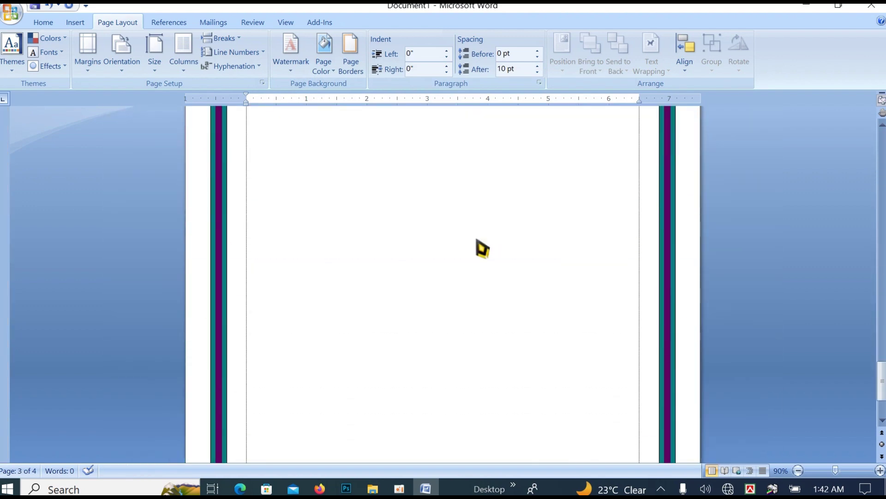
scroll(482, 250, down, 10)
scroll(482, 250, down, 2)
scroll(483, 249, down, 5)
scroll(482, 250, down, 5)
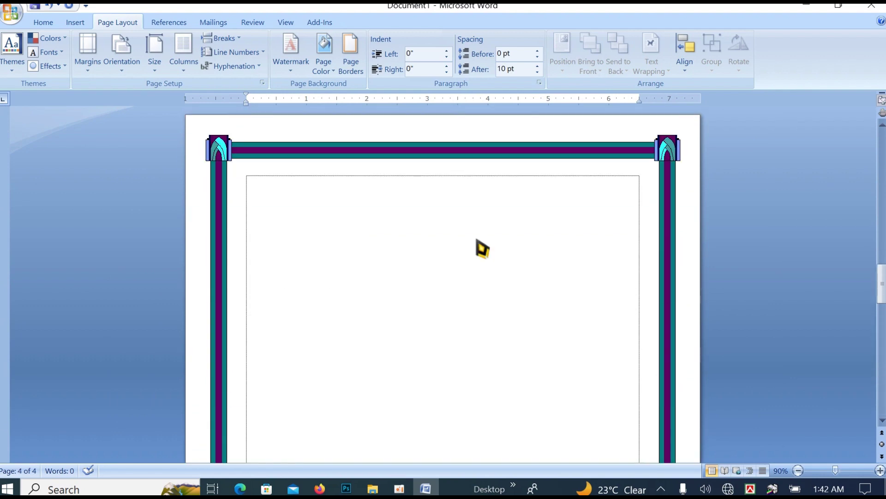
scroll(482, 249, down, 5)
key(ctrl+Home)
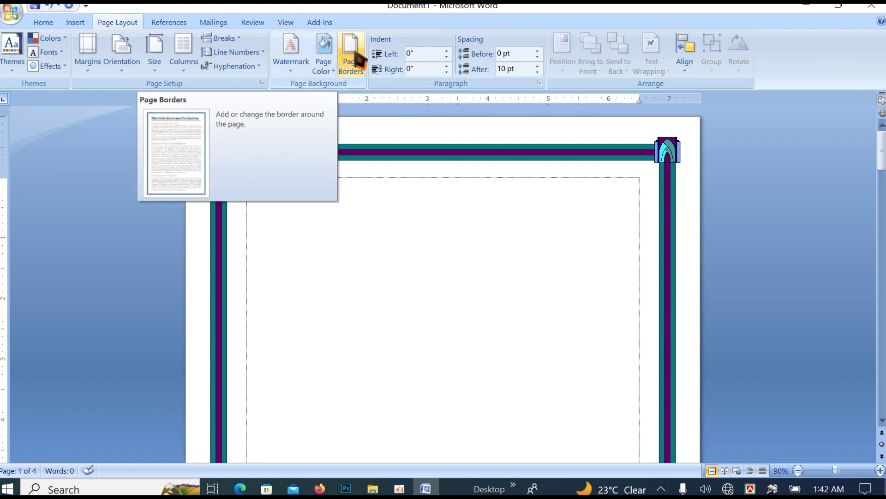
Set the page border setting to None to clear the purple-and-teal art
click(355, 60)
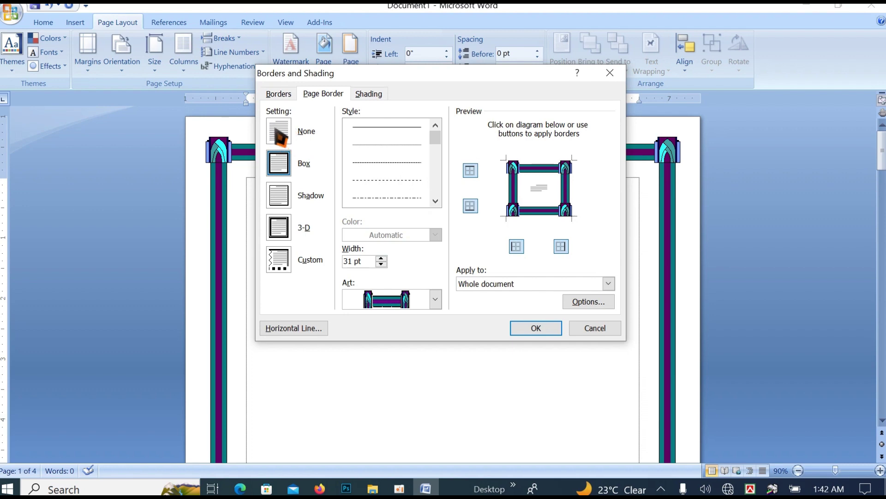
click(280, 133)
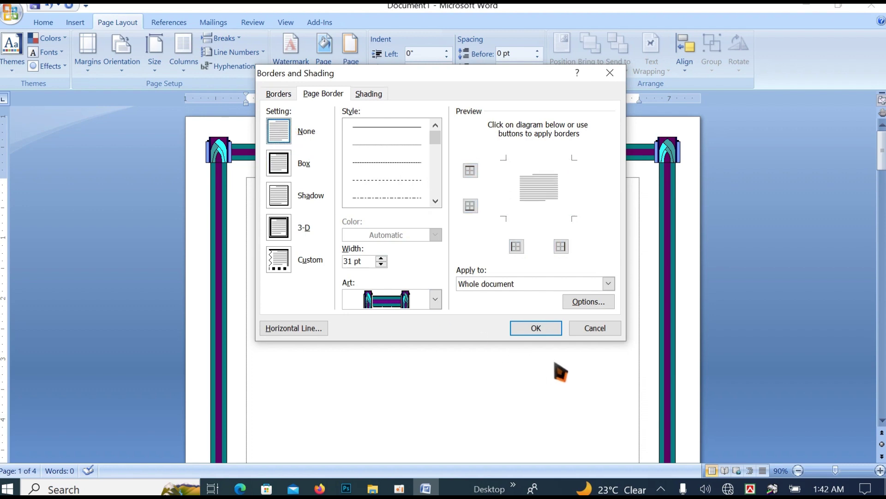
click(535, 328)
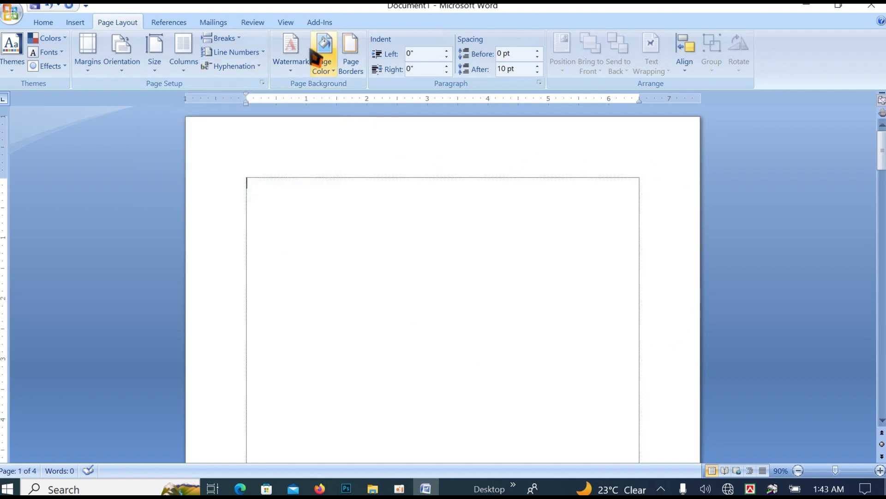
Choose the dark blue design from the Art list as an 18 pt page border
click(353, 65)
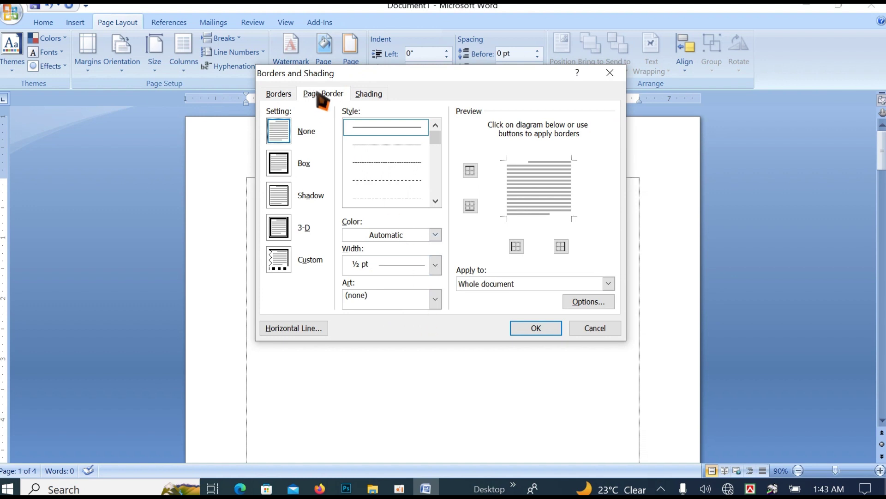
click(280, 94)
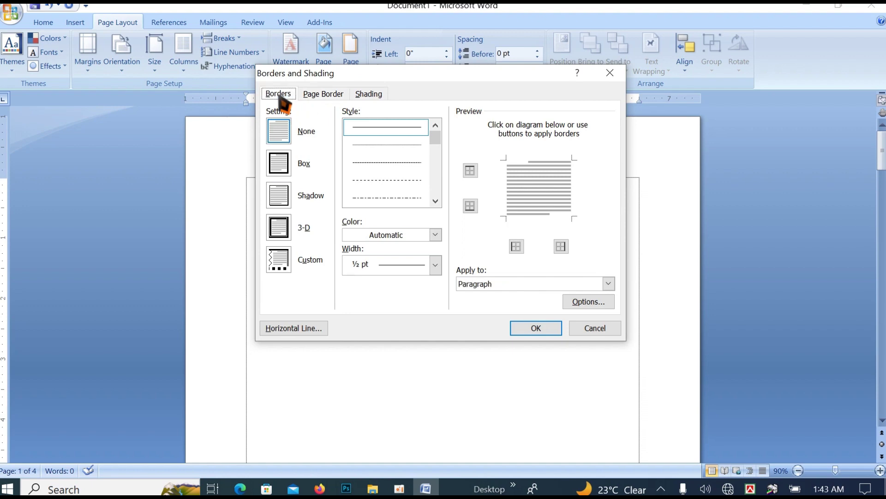
click(332, 95)
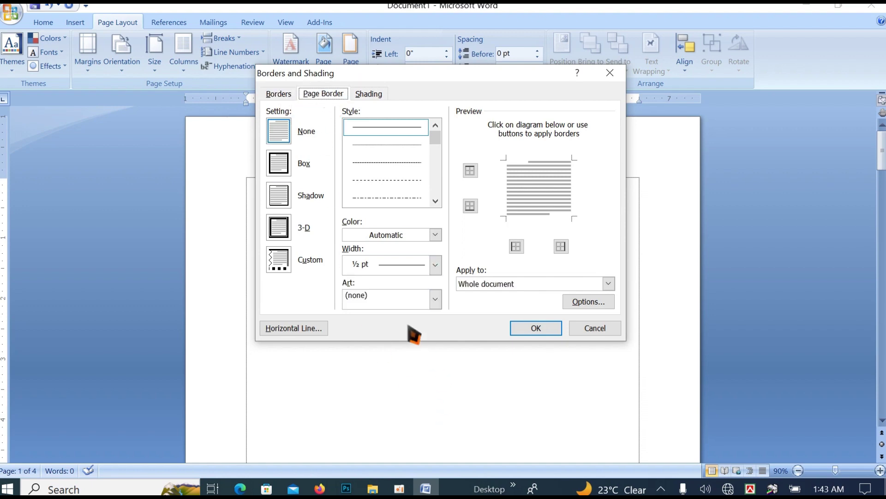
click(435, 300)
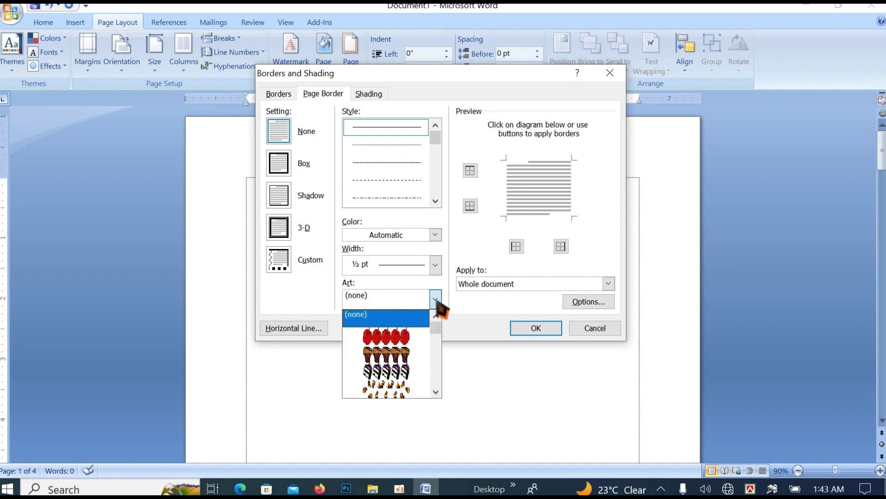
click(436, 392)
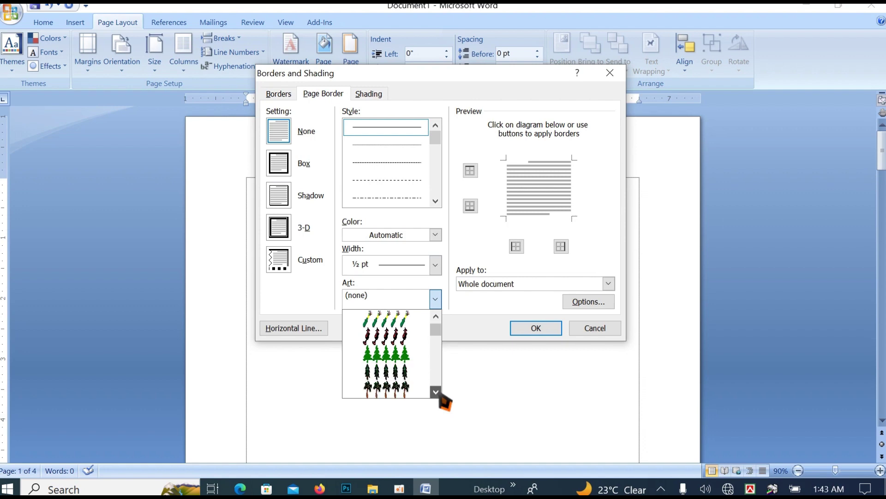
drag(436, 392, 440, 393)
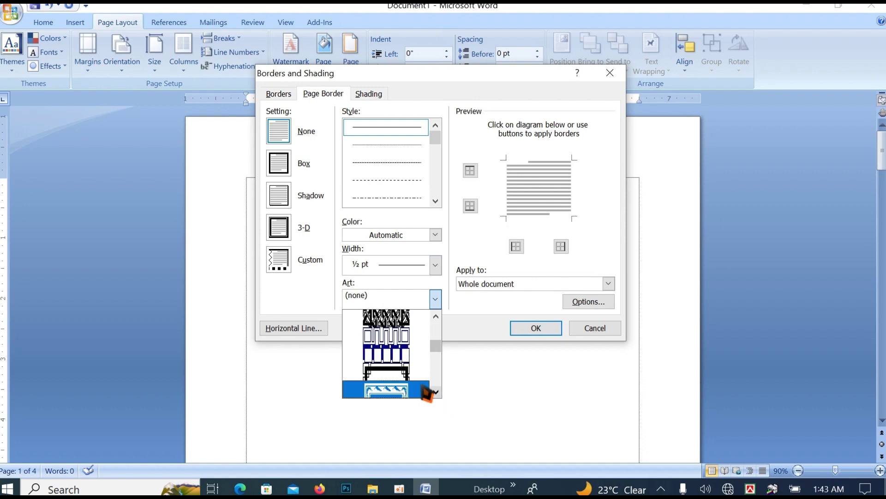
click(396, 372)
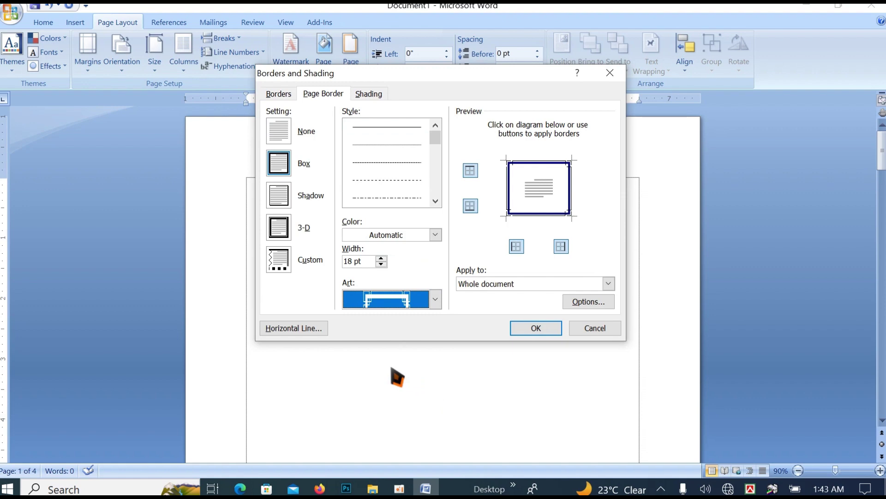
click(535, 327)
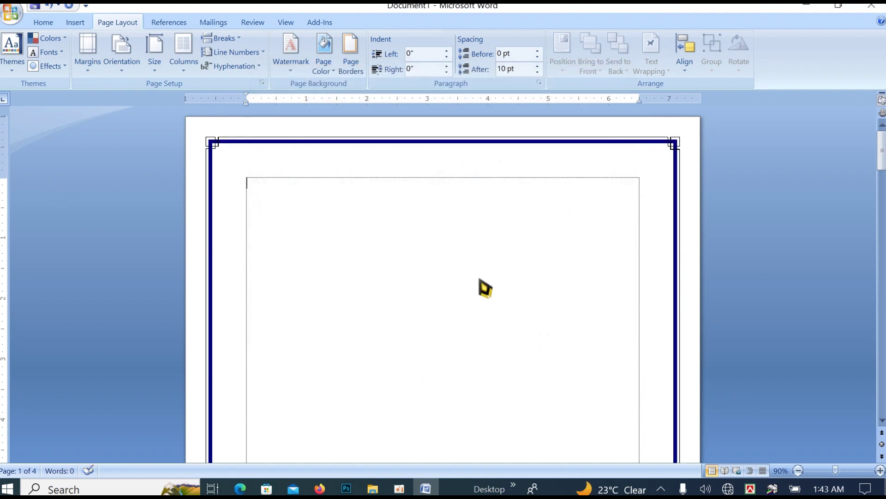
Set the page border setting to None to clear the dark blue art
click(353, 69)
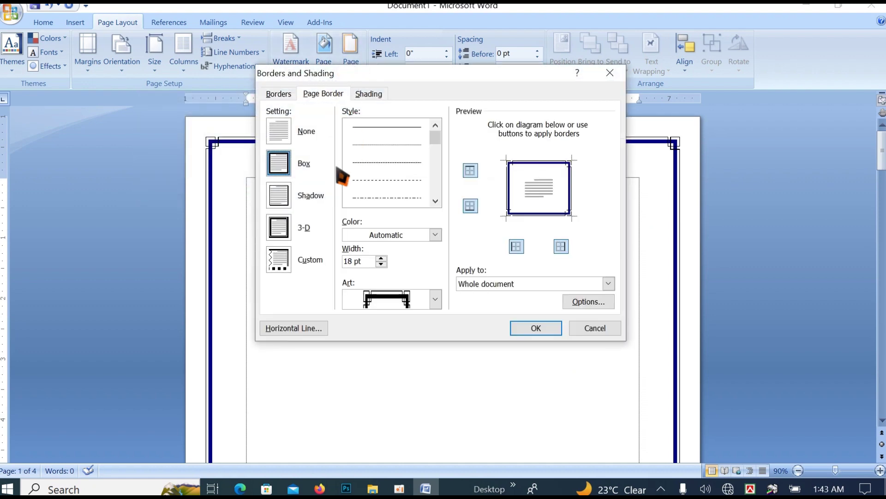
click(279, 134)
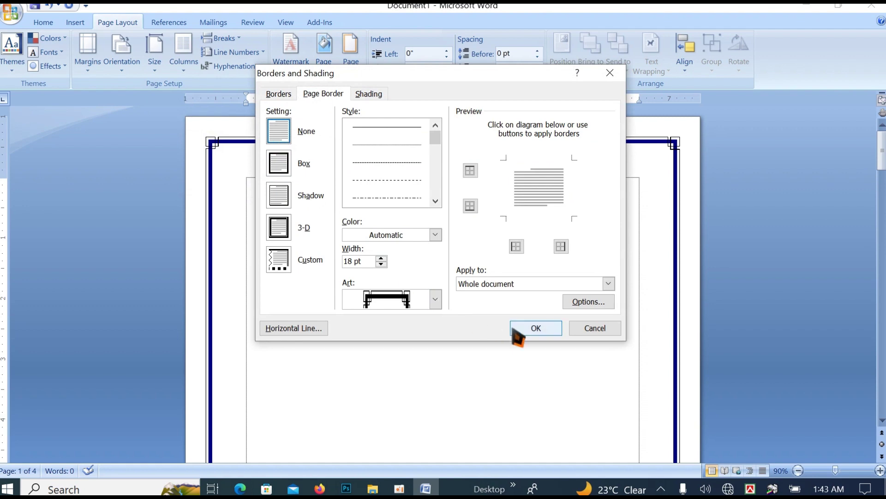
click(535, 328)
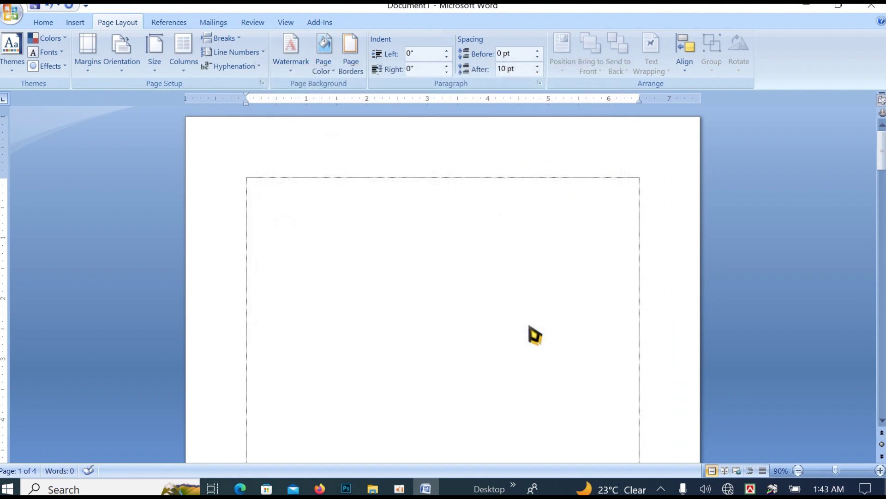